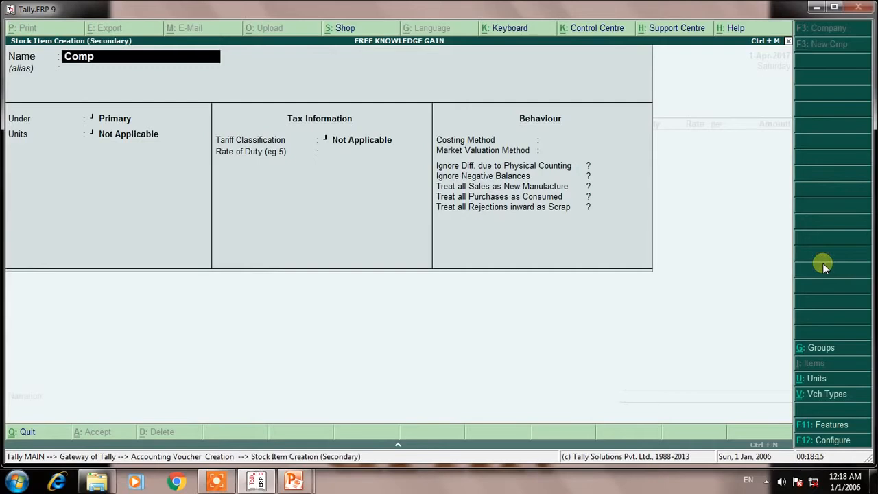
Step: Name the new stock item Computer
text(uter)
key(Return)
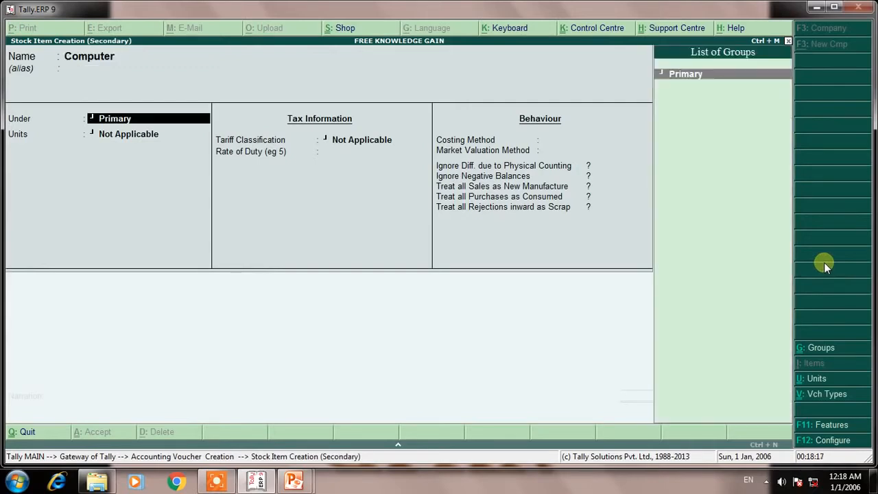
Step: Create a stock group named Pcs under Primary and assign the Computer item to it
key(alt+c)
text(Pcs)
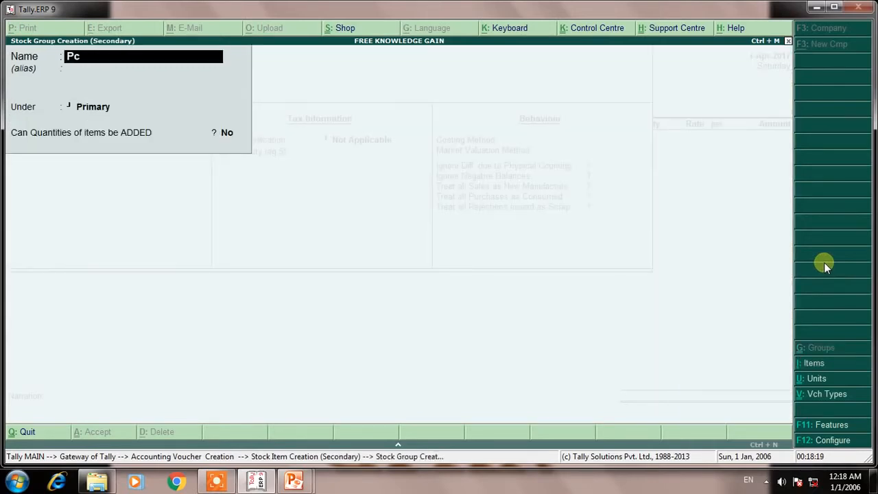
key(Return)
key(Return)
key(Return)
key(Return)
key(Return)
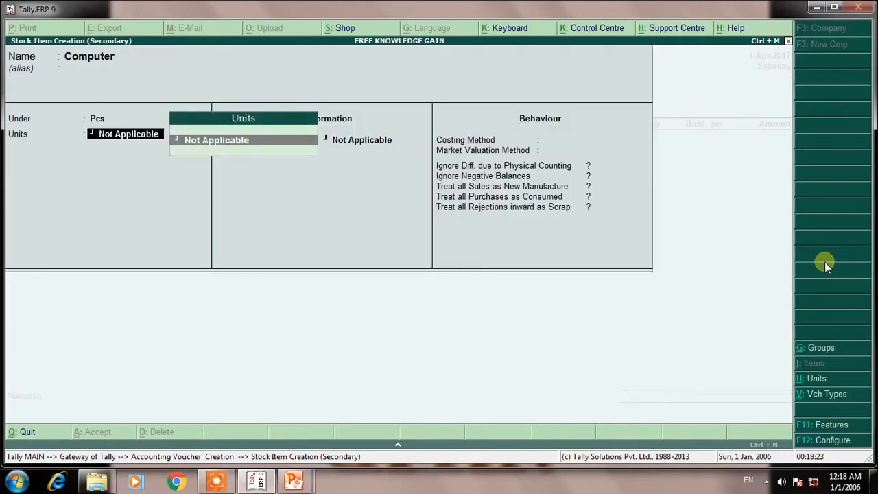
Step: Set the Computer item's stock group back to Primary
key(BackSpace)
key(Up)
key(Return)
Step: Create a simple unit with the symbol pcs for the Computer item, and save the stock item into the purchase voucher
key(alt+c)
text(pcs)
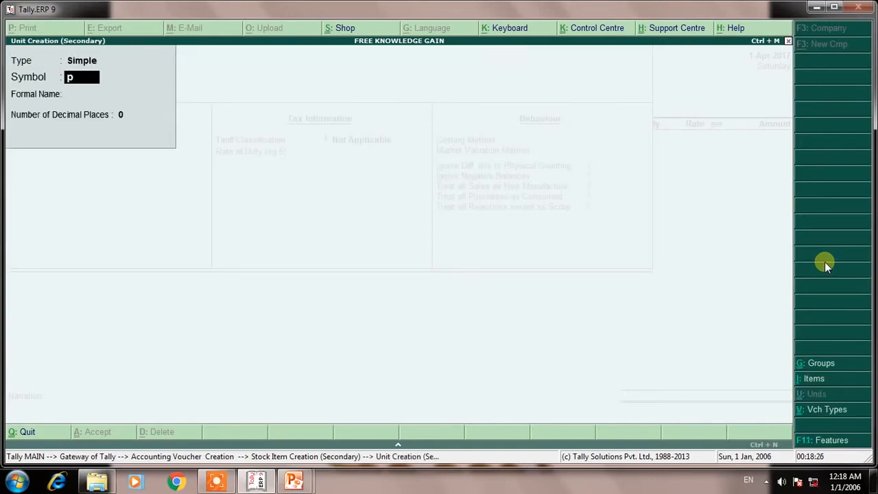
key(Return)
key(Return)
key(Return)
key(Return)
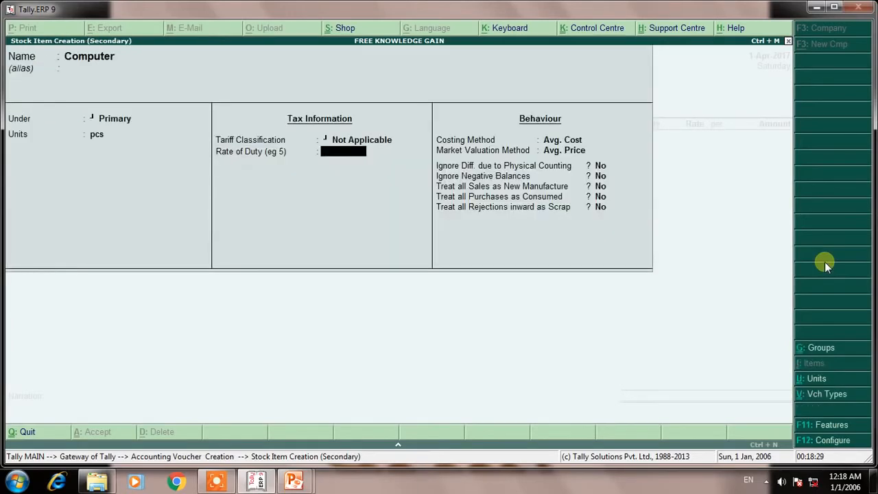
key(ctrl+a)
key(Return)
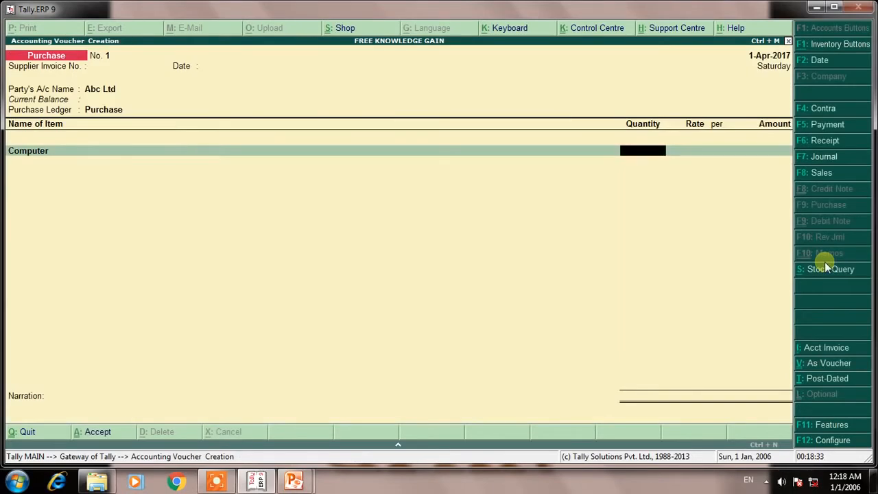
Step: Enter a quantity of 5 pcs at a rate of 20000 for Computer and close the item list
text(5)
key(Return)
text(20000)
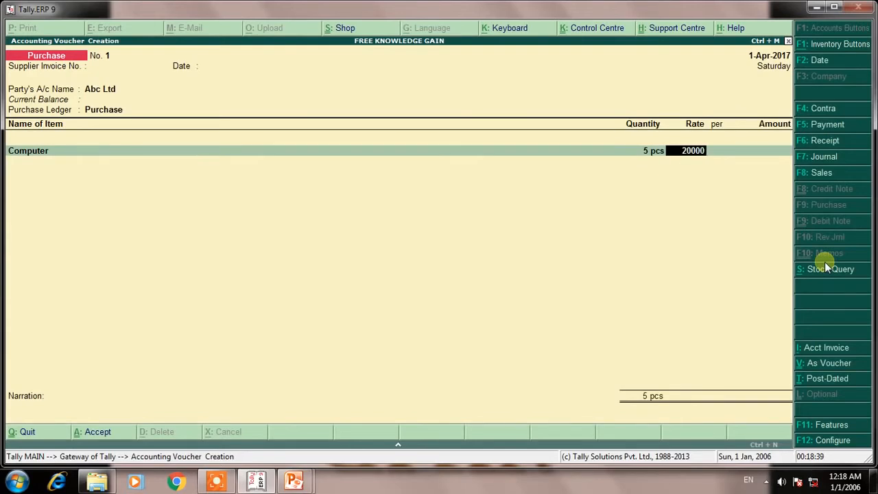
key(Return)
key(Return)
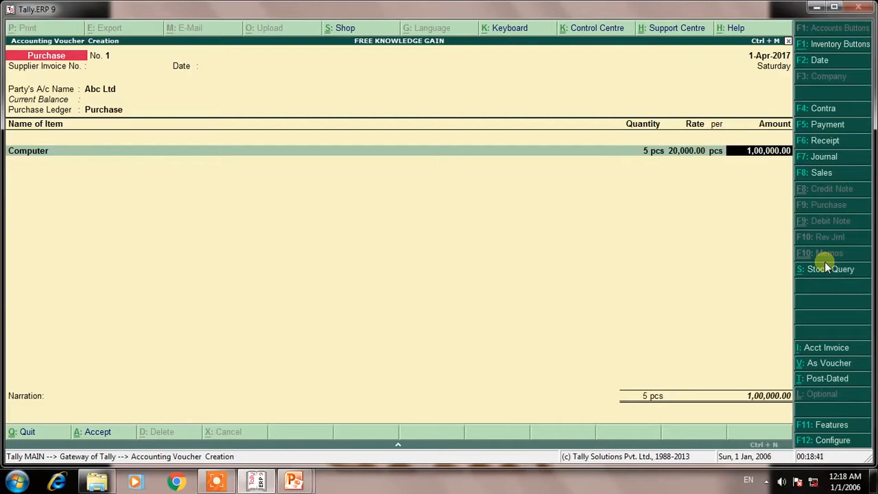
key(Return)
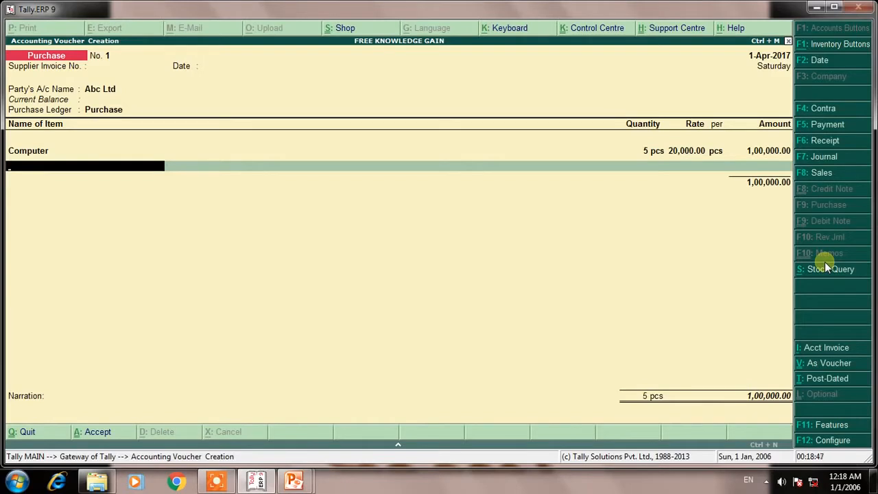
key(Return)
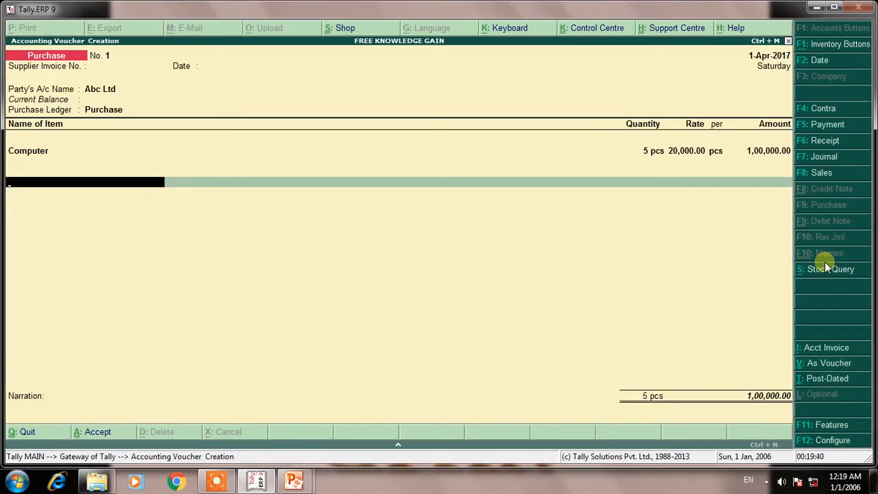
Step: Create a ledger named Input SGST under Duties & Taxes with duty type Others, and add it to the purchase voucher
key(alt+c)
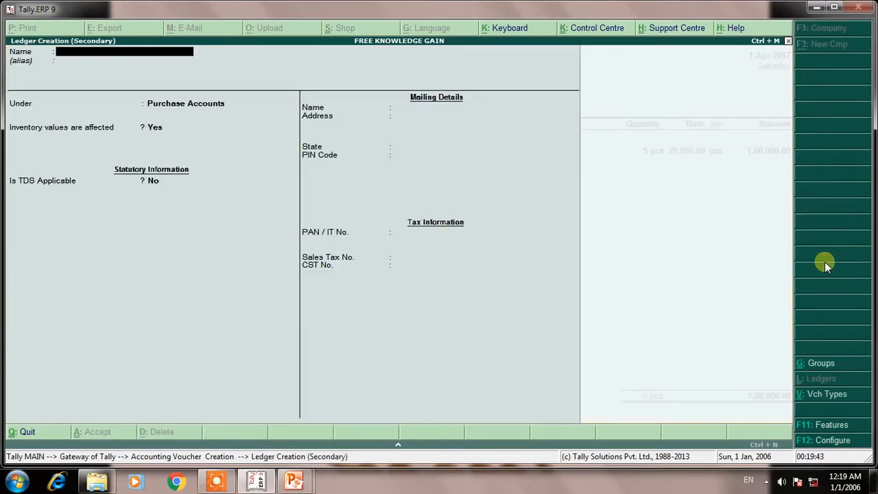
text(Input SGST)
key(Return)
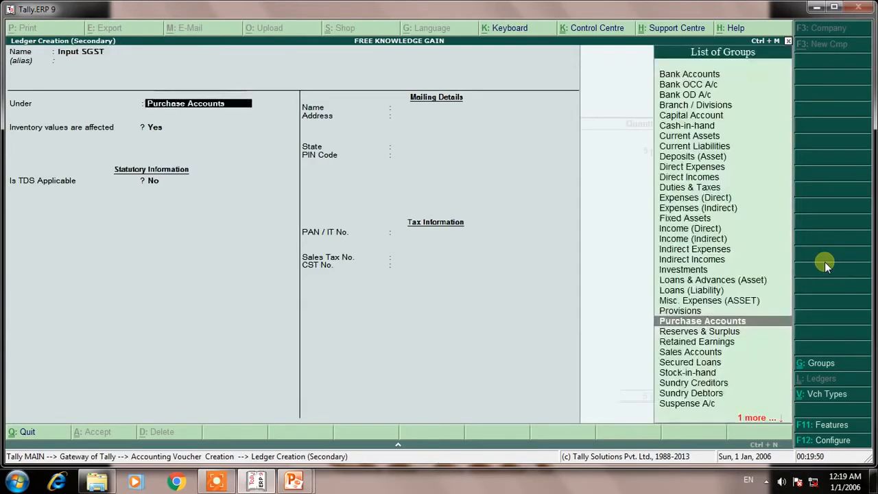
text(du)
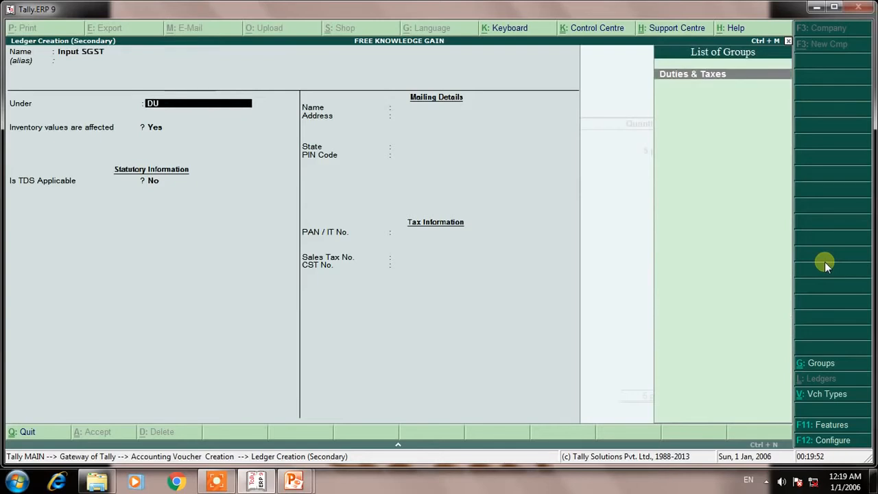
key(Return)
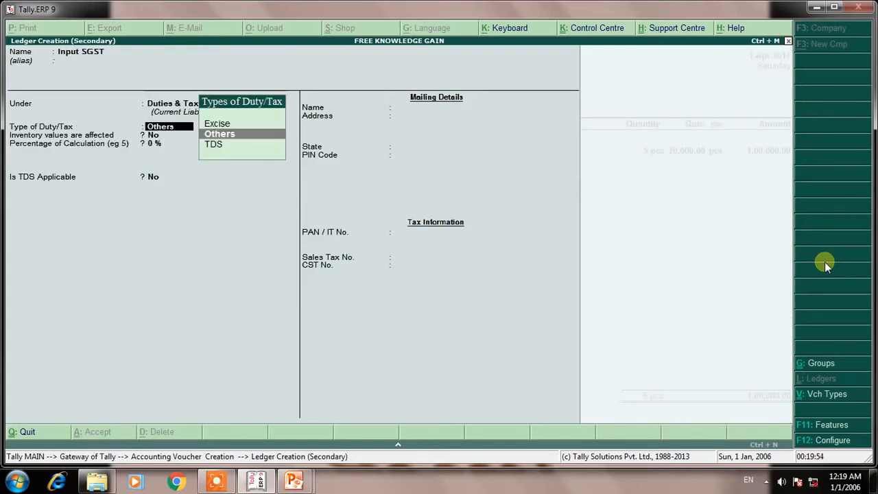
key(Return)
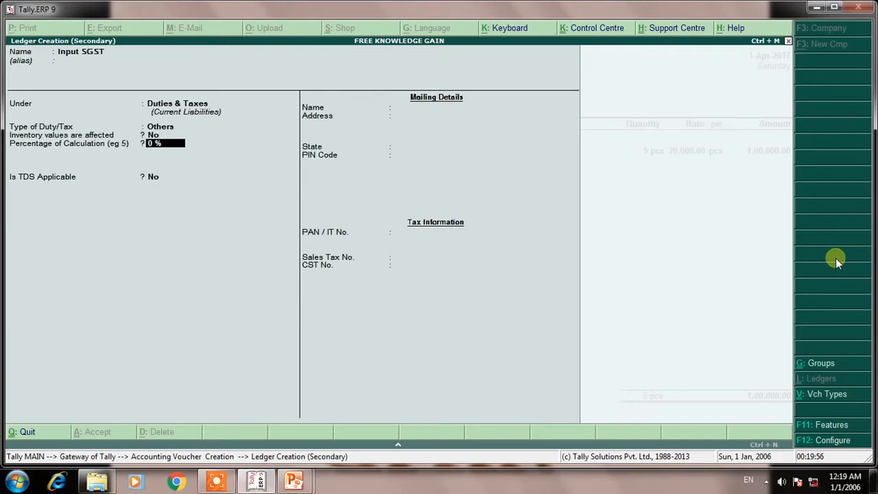
key(ctrl+a)
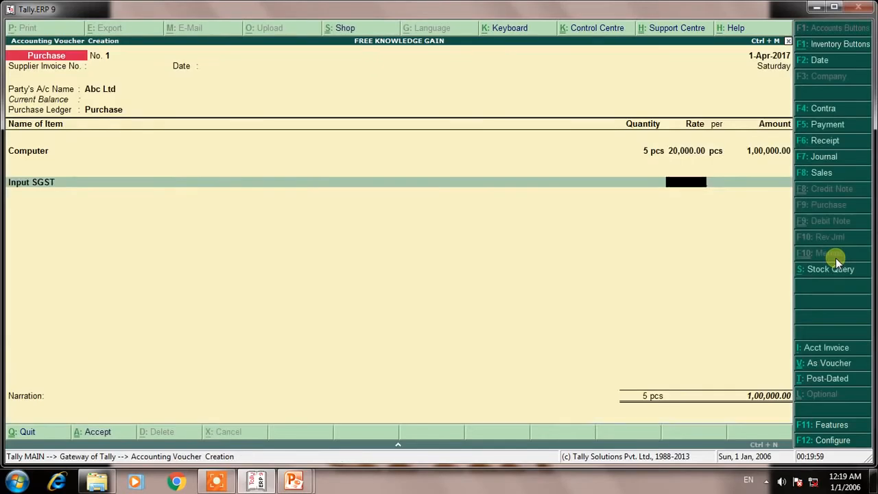
Step: Enter 10000 as the Input SGST amount without a rate
key(Return)
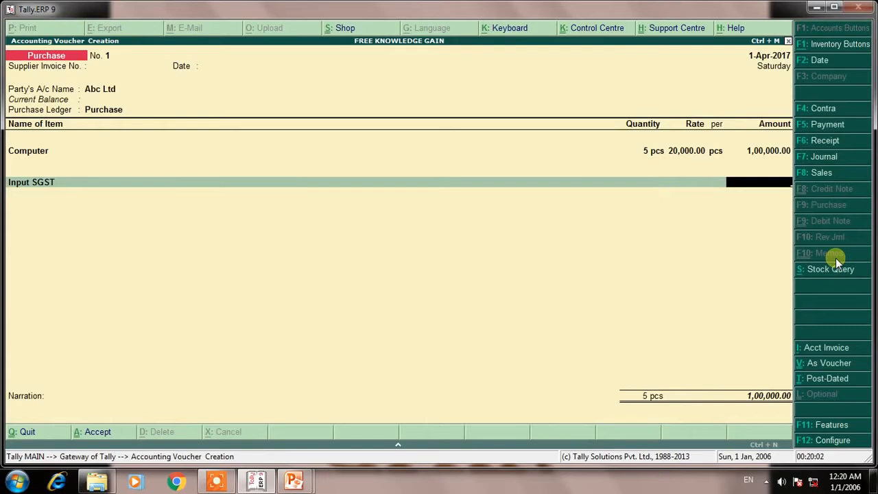
text(10000)
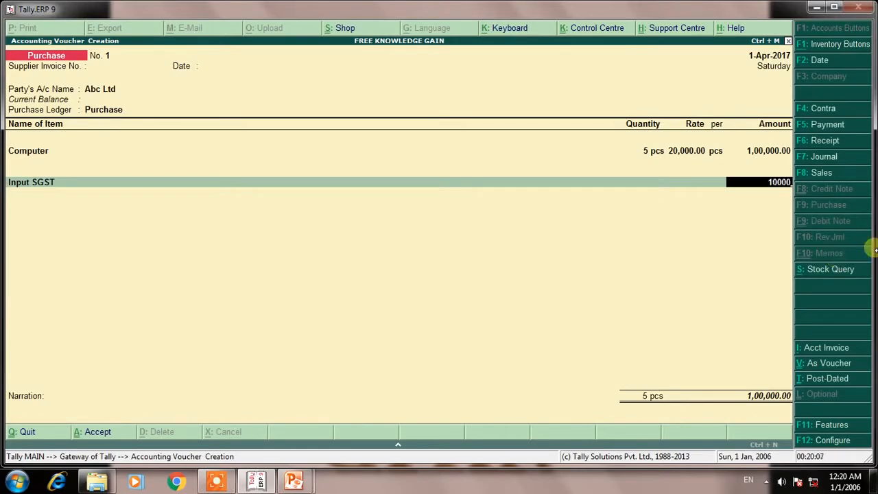
key(Return)
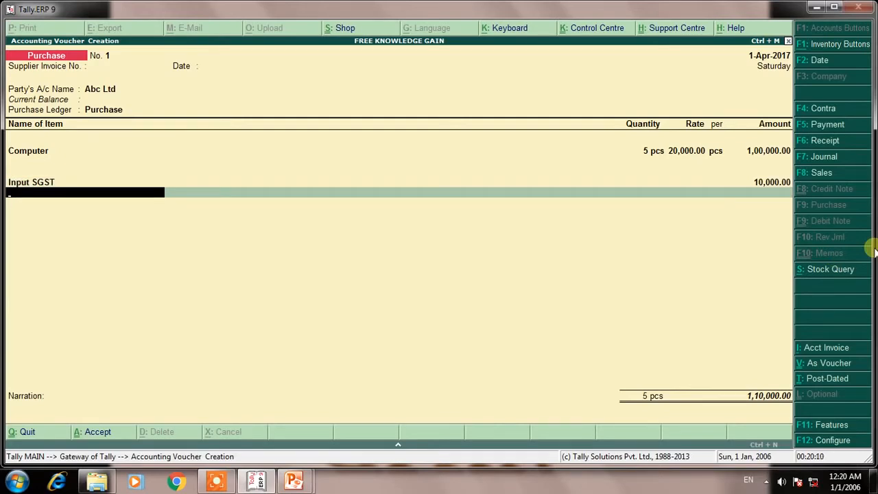
Step: Create a ledger named INPUT CGST under Duties & Taxes with duty type Others, and add it to the purchase voucher
key(alt+c)
text(INP)
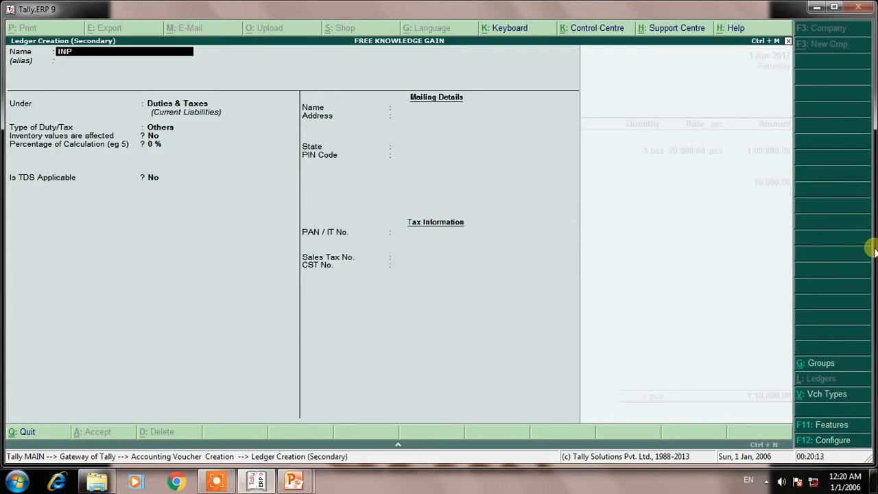
text(UT)
key(BackSpace)
key(BackSpace)
key(BackSpace)
key(BackSpace)
key(BackSpace)
text(NPUT CGST)
key(Return)
key(Return)
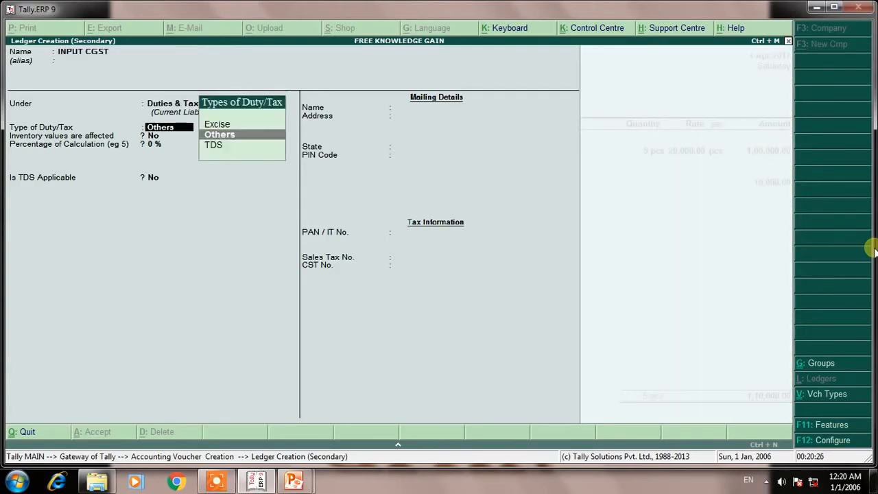
key(Return)
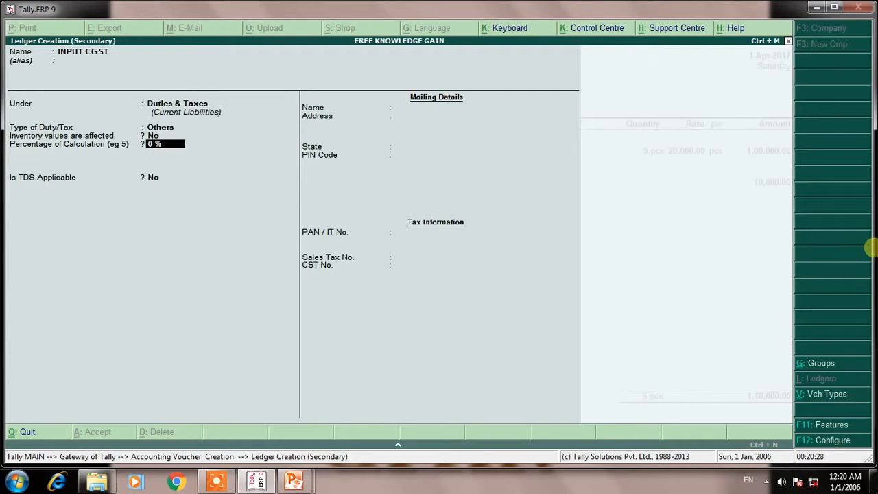
key(ctrl+a)
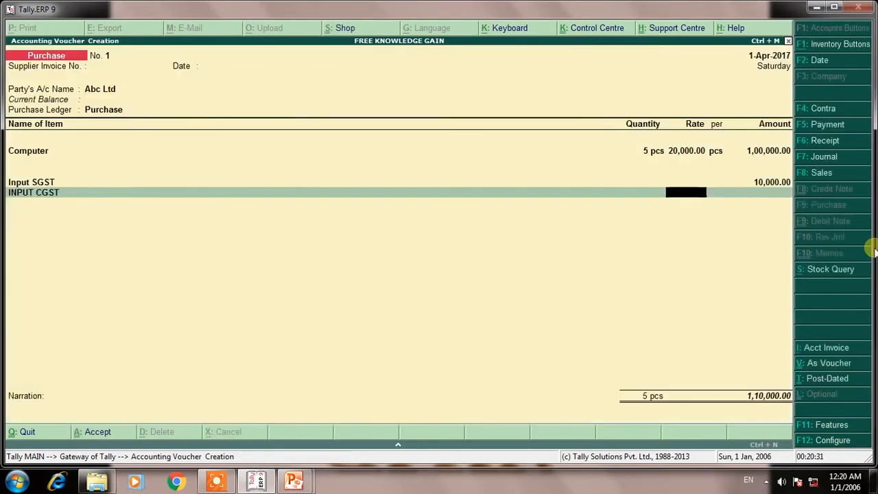
Step: Enter 10000 as the INPUT CGST amount without a rate
key(Return)
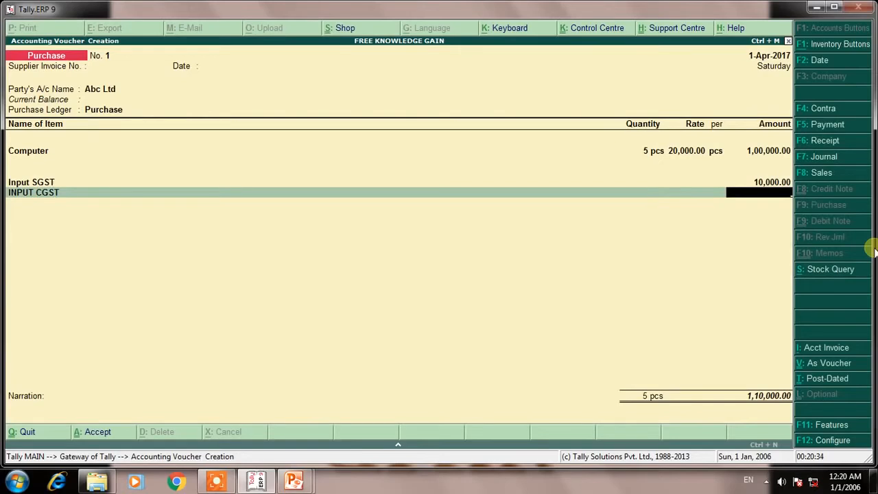
text(10000)
key(Return)
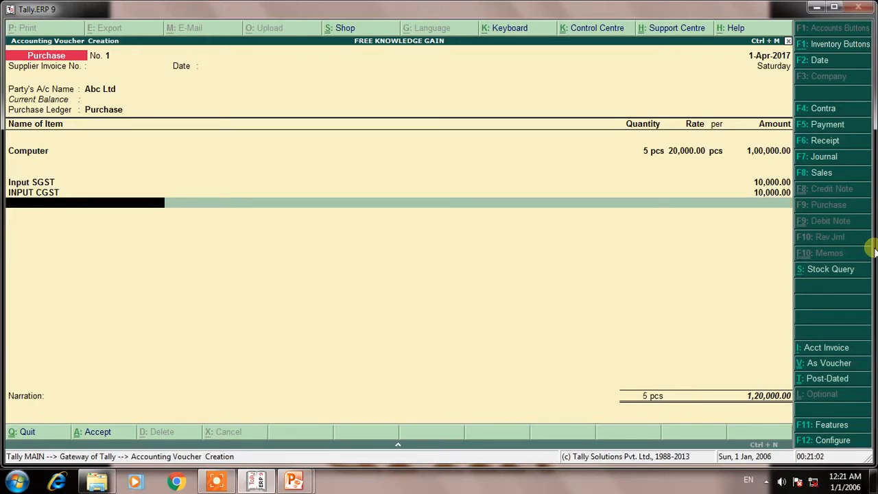
Step: Finish the ledger lines, leave the narration empty, and accept the purchase voucher
key(Return)
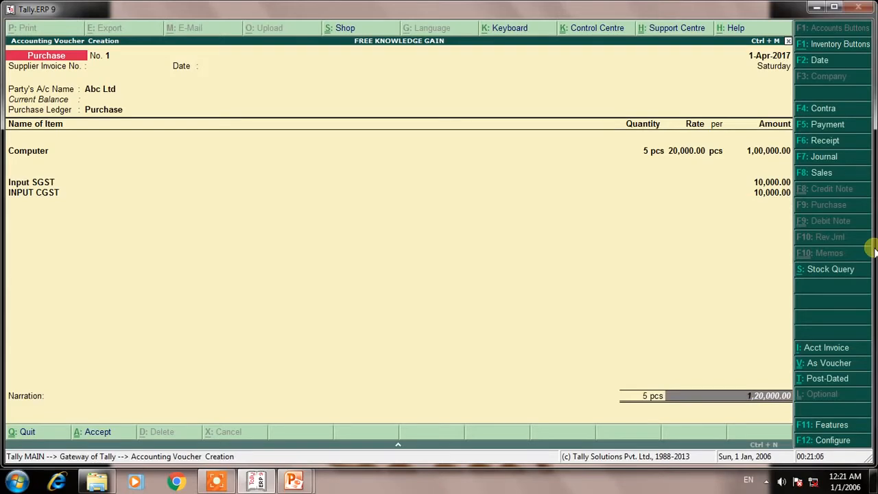
key(Return)
key(Return)
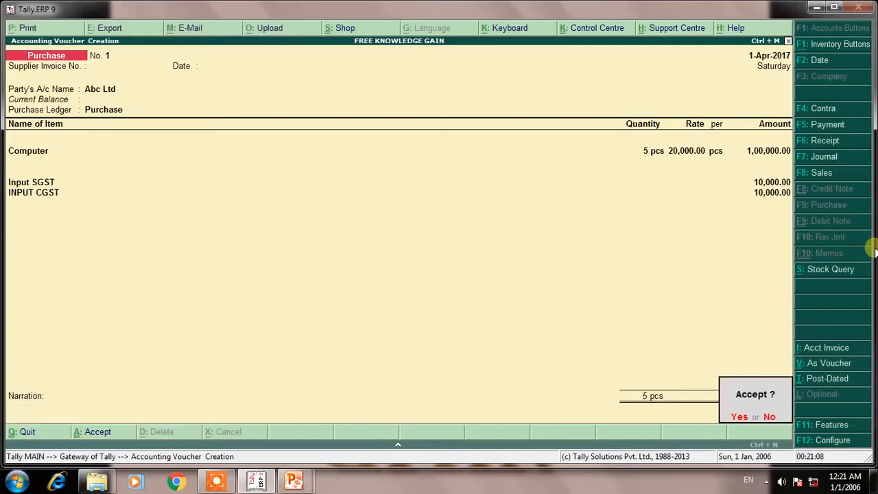
key(Return)
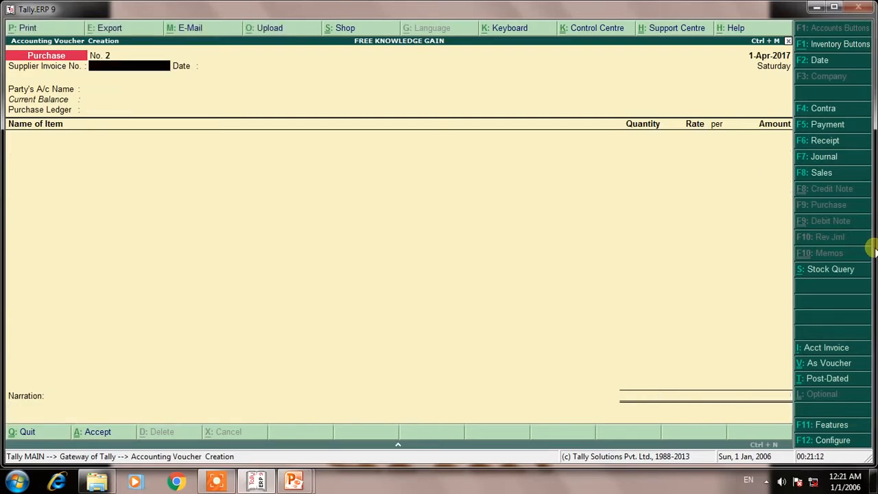
Step: Start a sales voucher with an empty reference and open the creation of a new ledger for its party
key(F8)
key(Return)
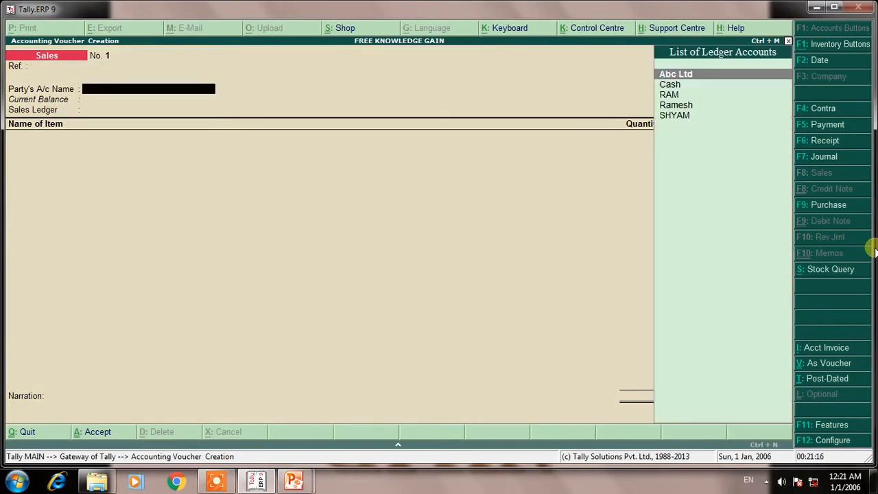
key(alt+c)
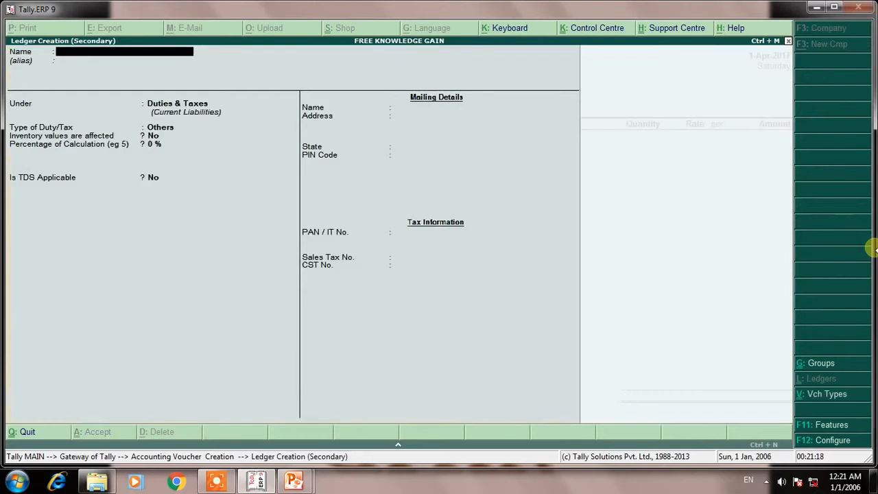
Step: Try to name the new party ledger with names already used by existing ledgers
text(RAM)
key(Return)
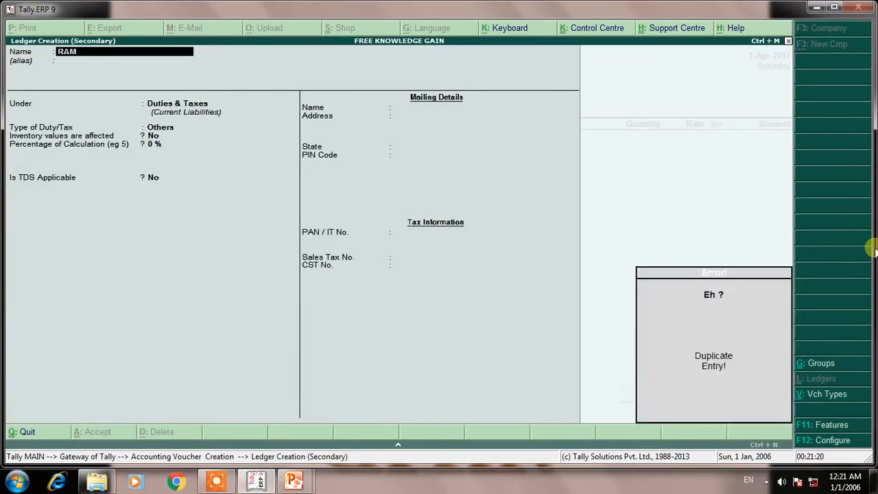
key(Escape)
text(SHYAM)
key(Return)
Step: Enter the customer's name for the ledger, group it under Sundry Debtors, and save it as the sales voucher's party
text(RAJU)
key(Return)
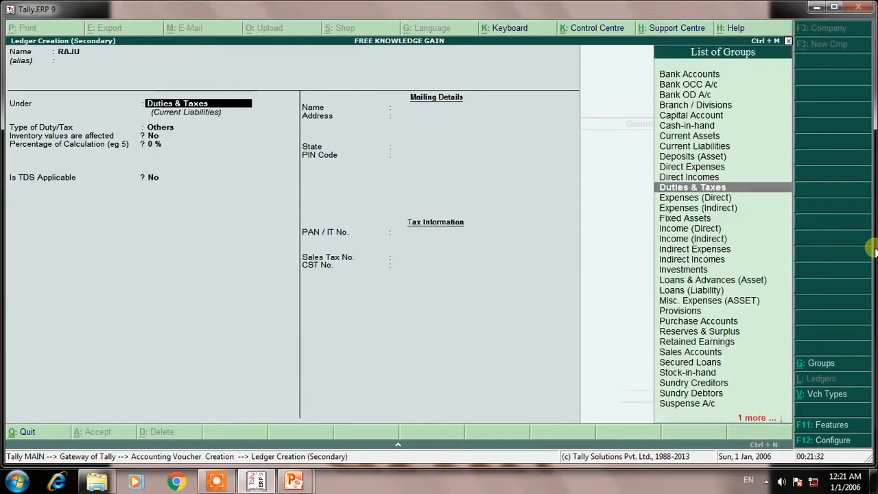
text(SUN)
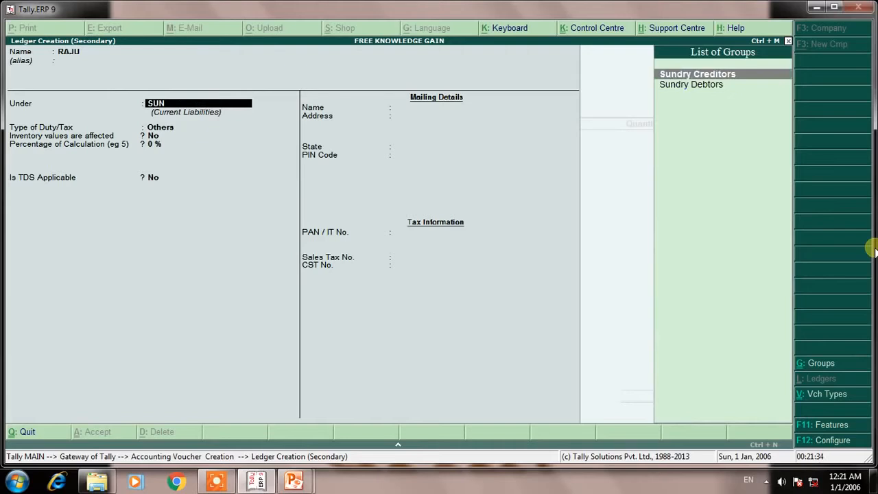
key(Down)
key(Return)
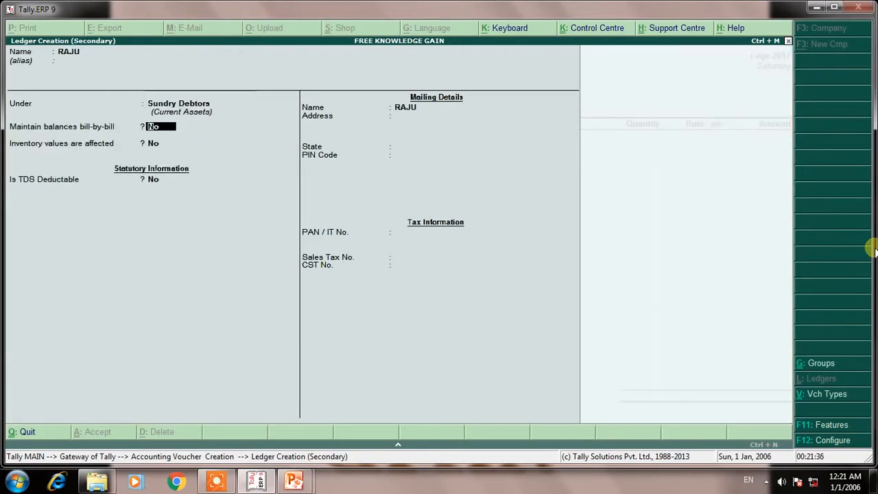
key(ctrl+a)
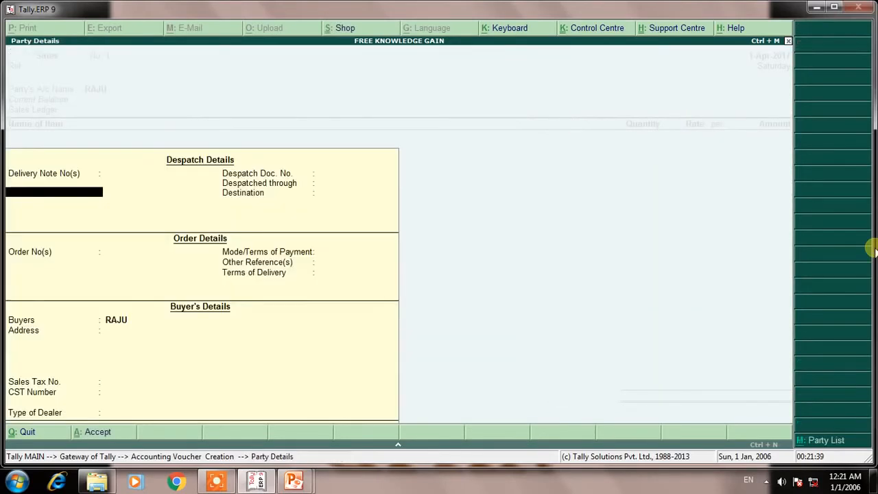
Step: Accept the party details with no dispatch or order information, and create a SALE ledger under Sales Accounts as the voucher's sales ledger
key(ctrl+a)
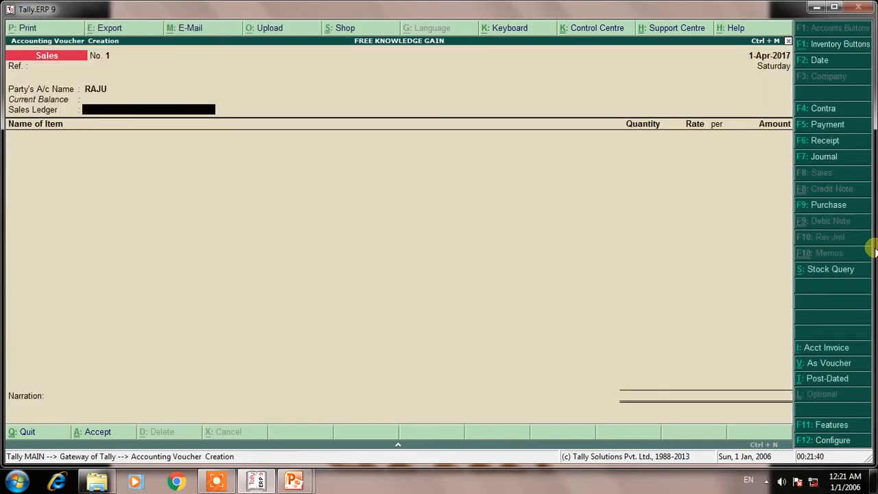
key(alt+c)
text(SALE)
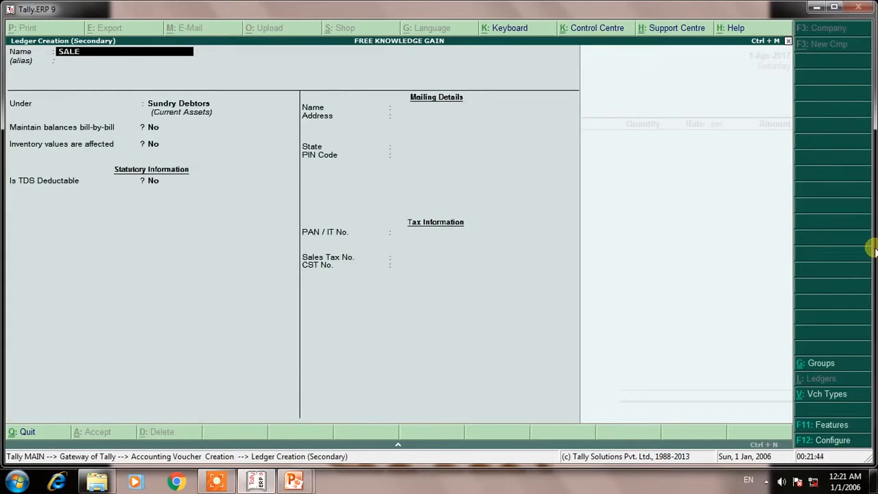
key(Return)
text(SALE)
key(Return)
key(ctrl+a)
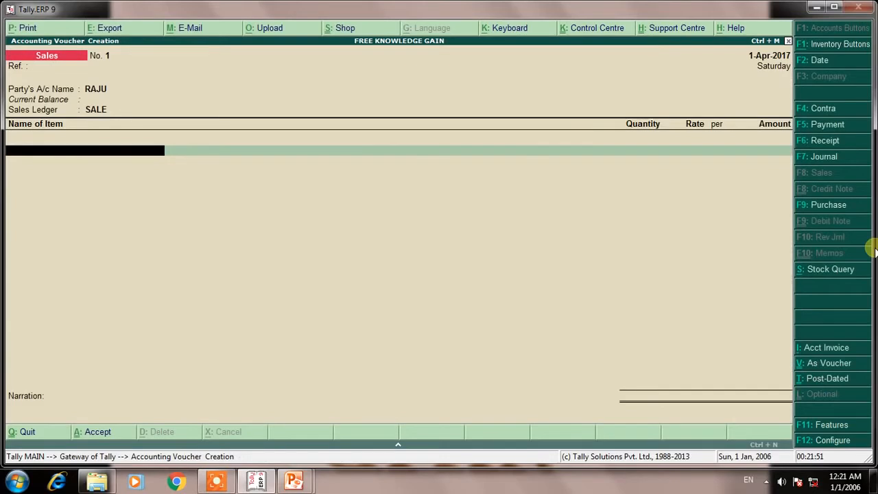
Step: Add the Computer item to the sales voucher with a quantity of 5 pcs at a rate of 25,000 per pcs
text(COM)
key(Return)
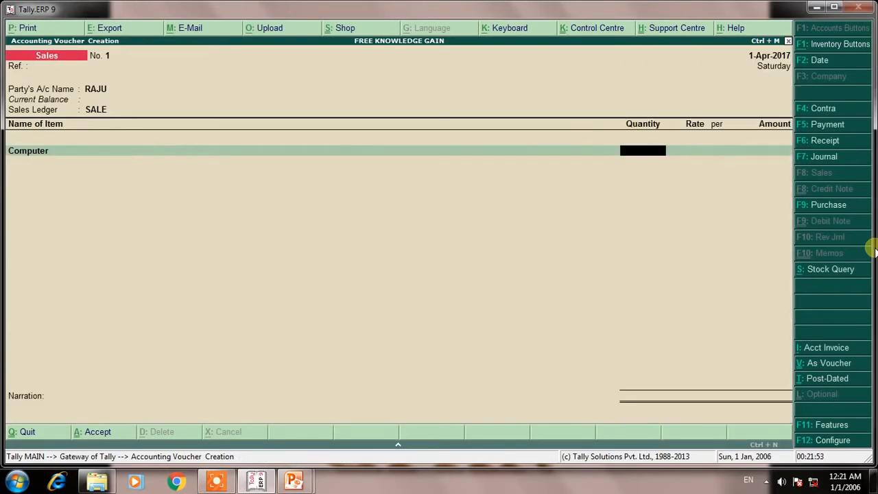
text(5)
key(Return)
text(25000)
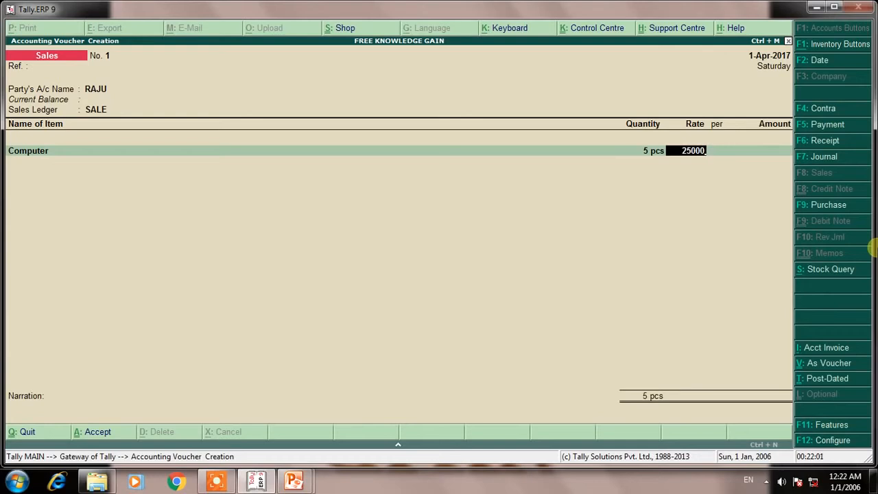
key(Return)
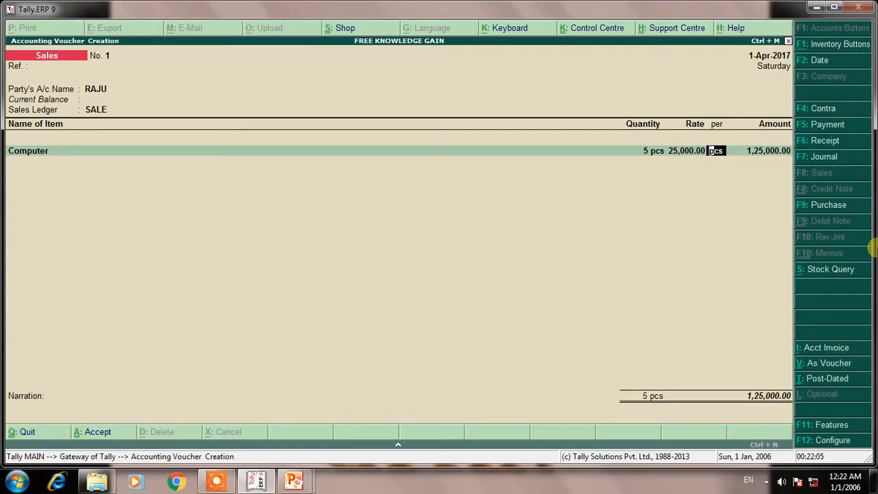
key(Return)
key(Return)
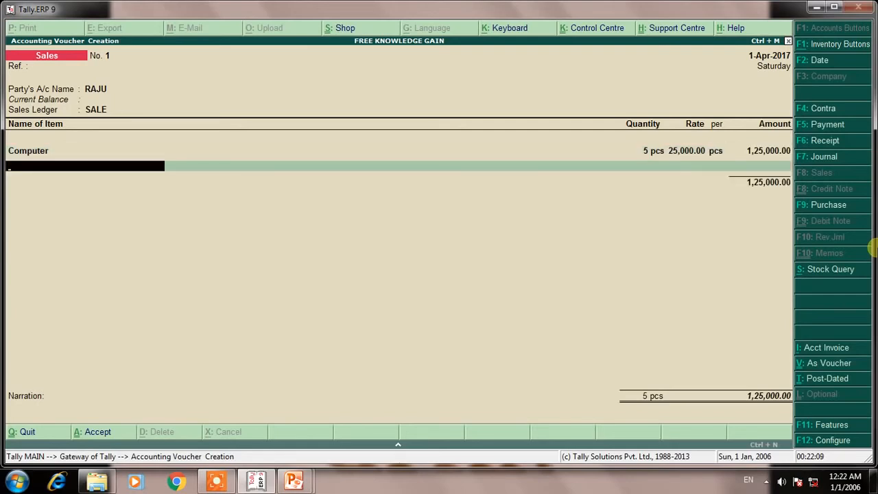
Step: End the item list, create an OUTPUT SGST ledger under Duties & Taxes with duty type Others, and enter 12,500 for it
key(Return)
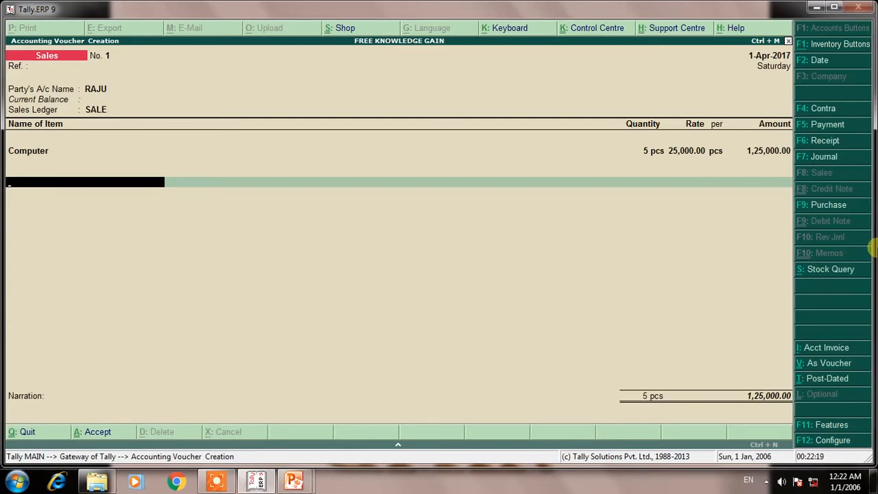
key(alt+c)
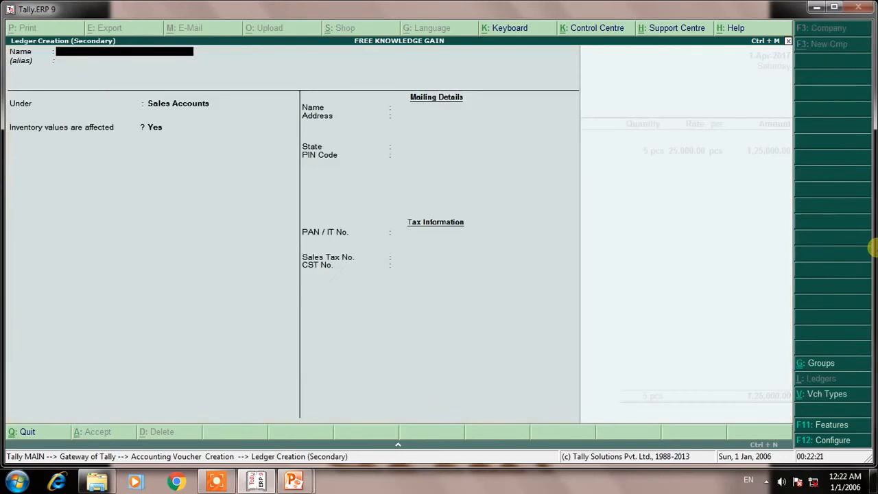
text(OUTPUT SGST)
key(Return)
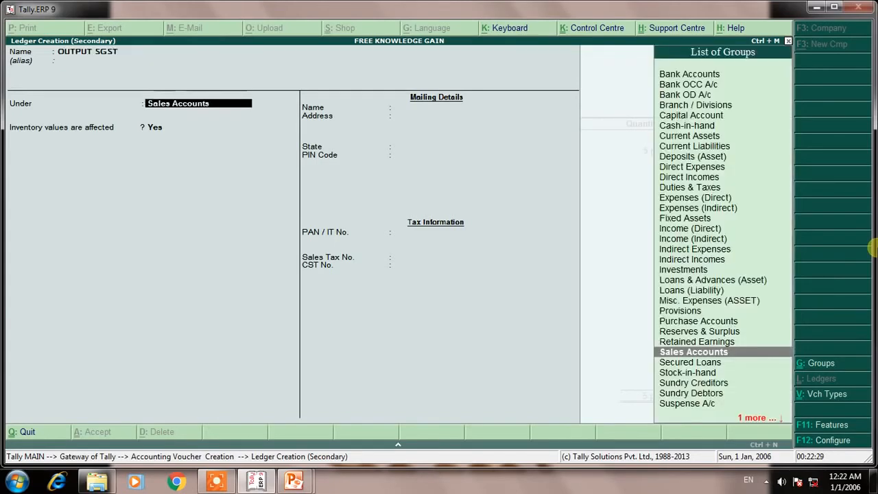
text(du)
key(Return)
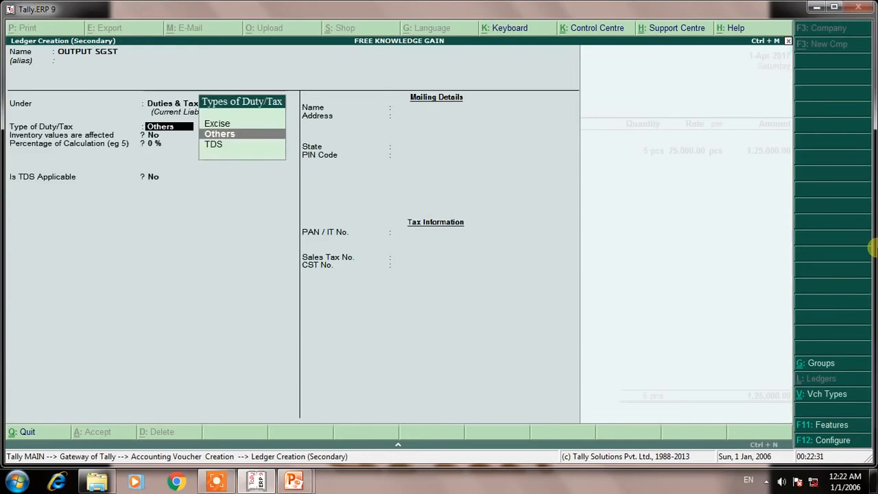
key(Return)
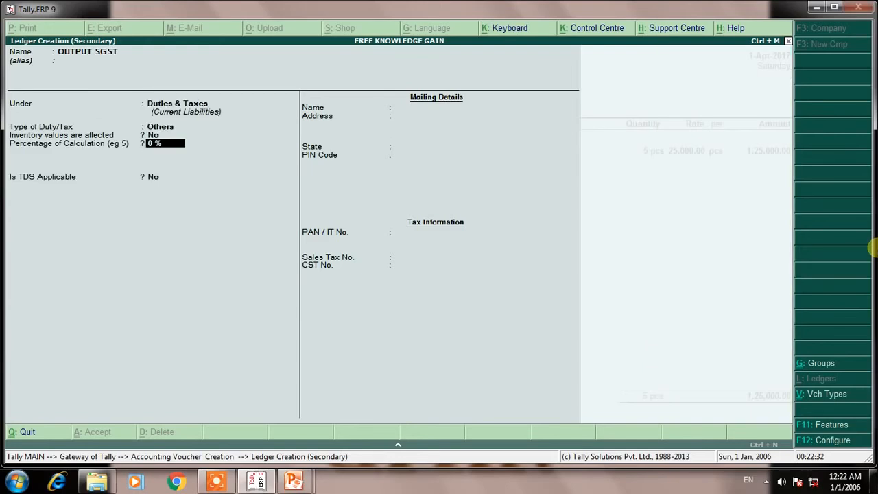
key(ctrl+a)
key(Return)
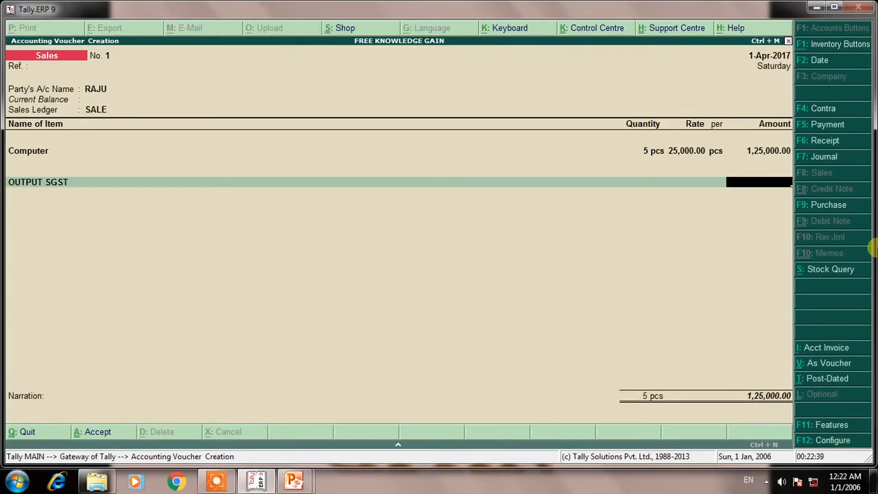
text(12500)
key(Return)
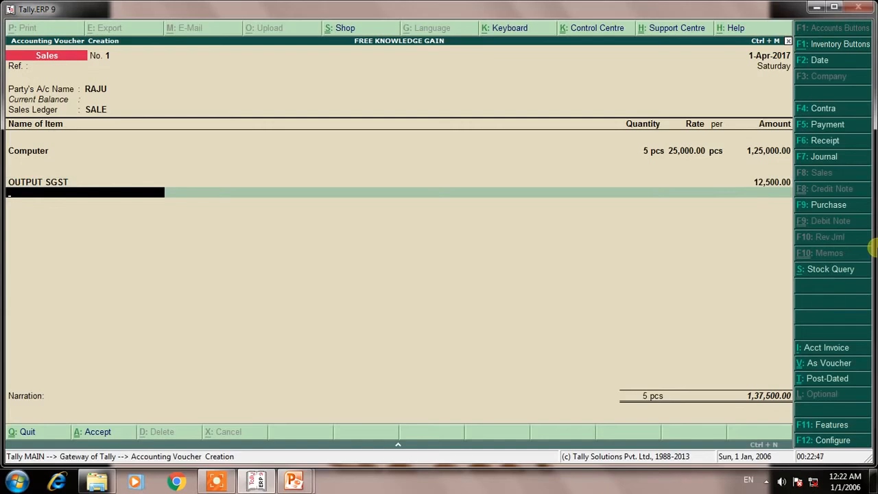
Step: Create an OUTPUT CGST ledger under Duties & Taxes with duty type Others, and enter 12,500 for it in the voucher
key(alt+c)
text(OU)
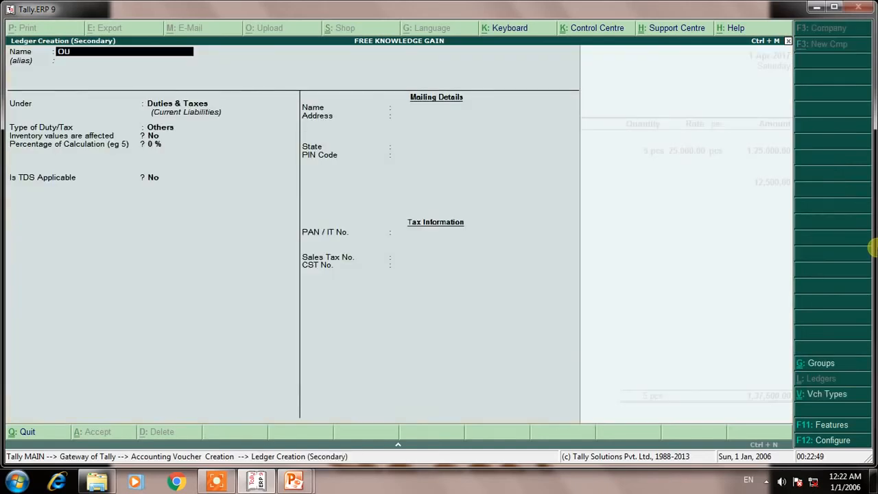
text(TPUT CGST)
key(Return)
key(Return)
key(Return)
key(Return)
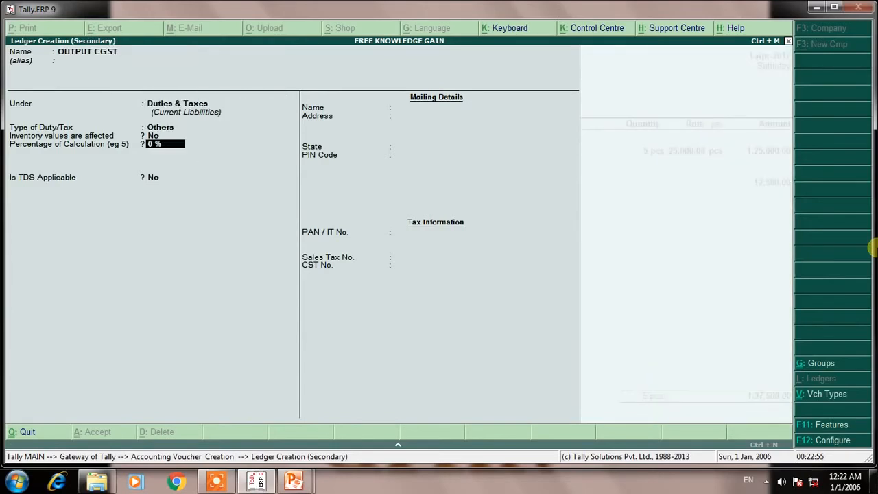
key(ctrl+a)
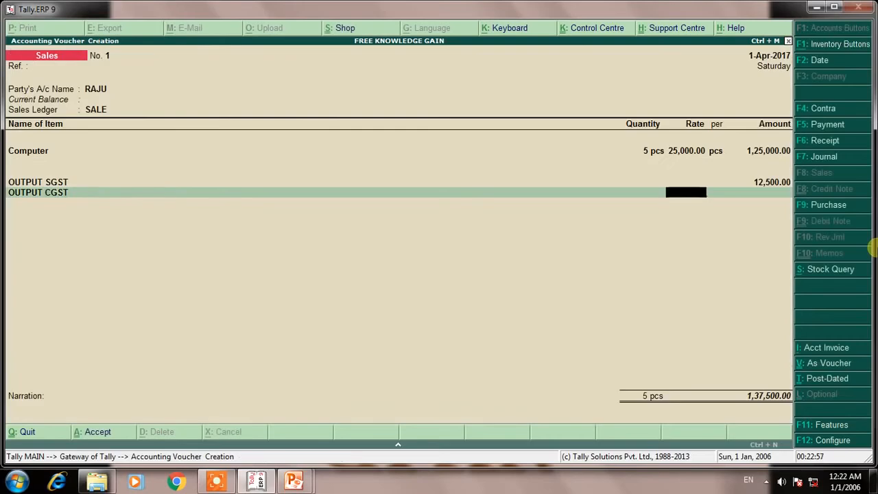
key(Return)
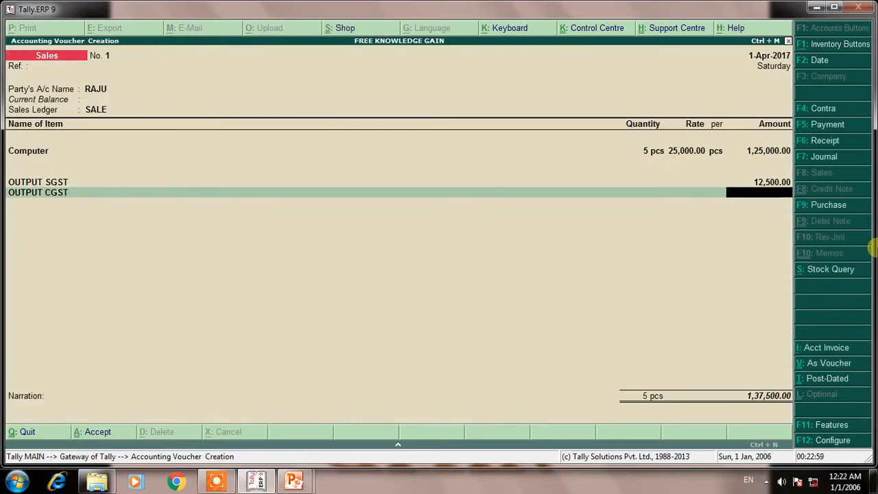
text(12500)
key(Return)
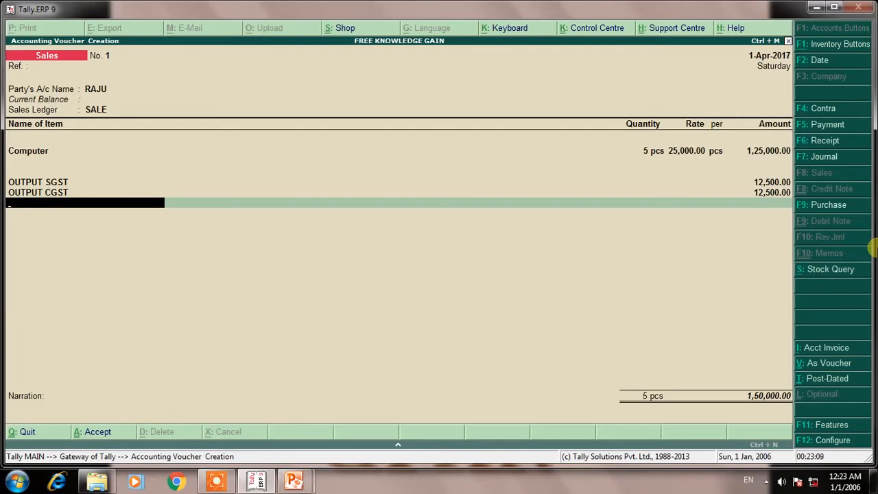
Step: Finish the tax lines, accept the sales voucher with an empty narration, and leave voucher entry
key(Return)
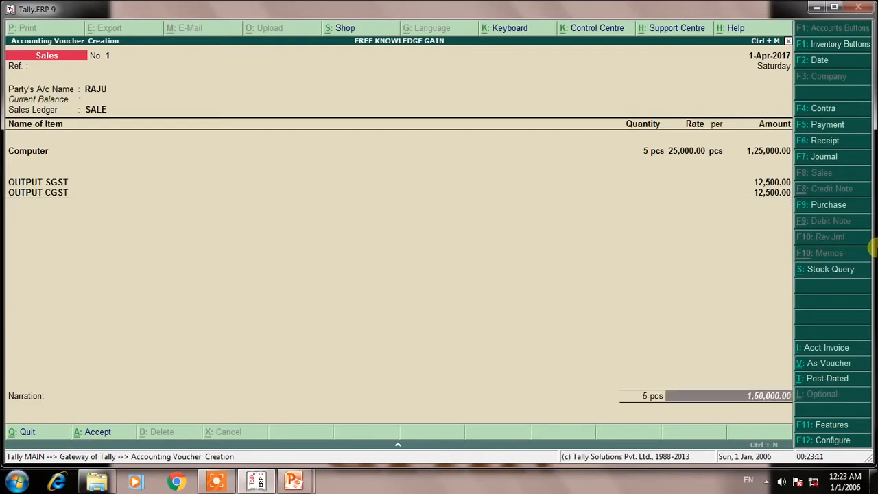
key(Return)
key(Return)
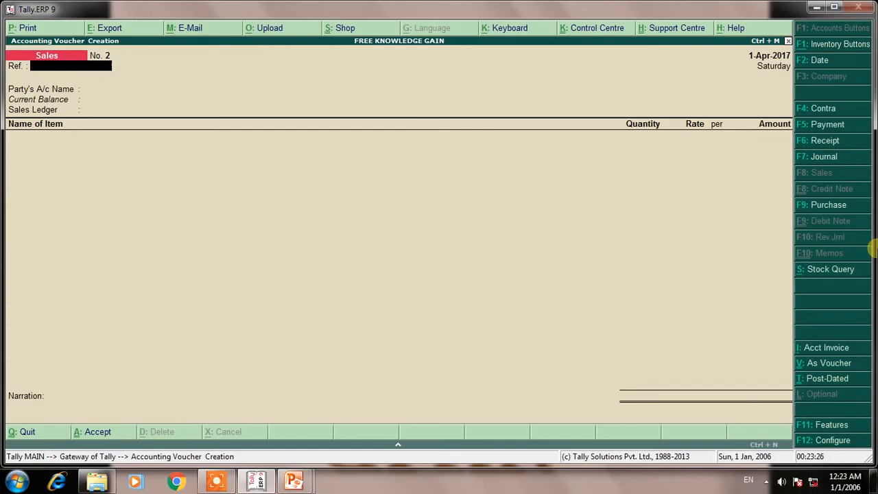
key(Escape)
key(Escape)
key(Escape)
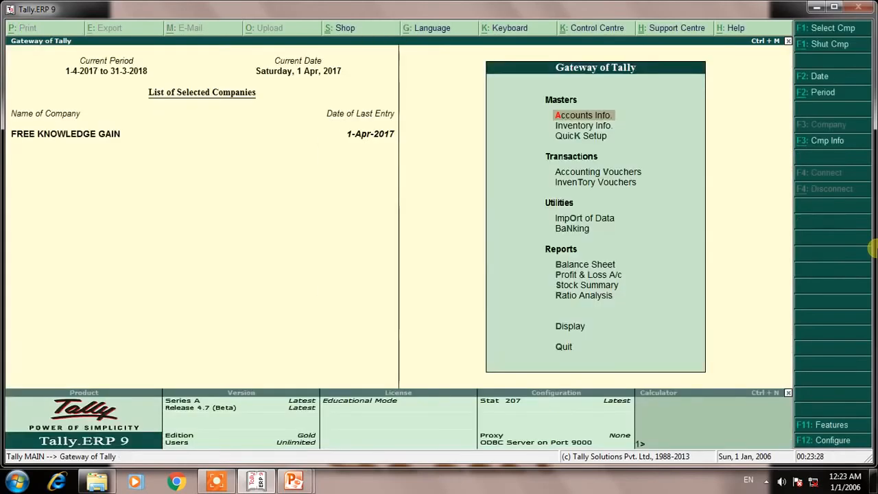
Step: Examine the input and output CGST and SGST balances under Duties & Taxes in the detailed balance sheet, and close the reports
key(b)
key(alt+F1)
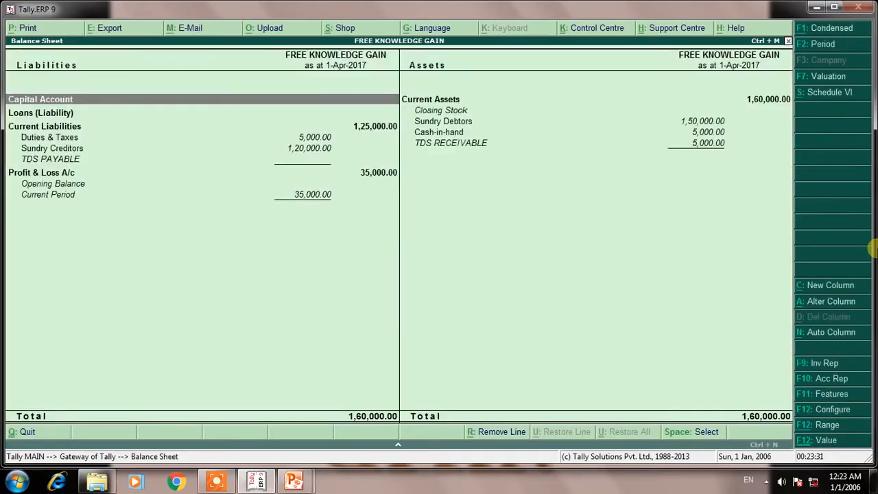
key(Down)
key(Down)
key(Down)
key(Return)
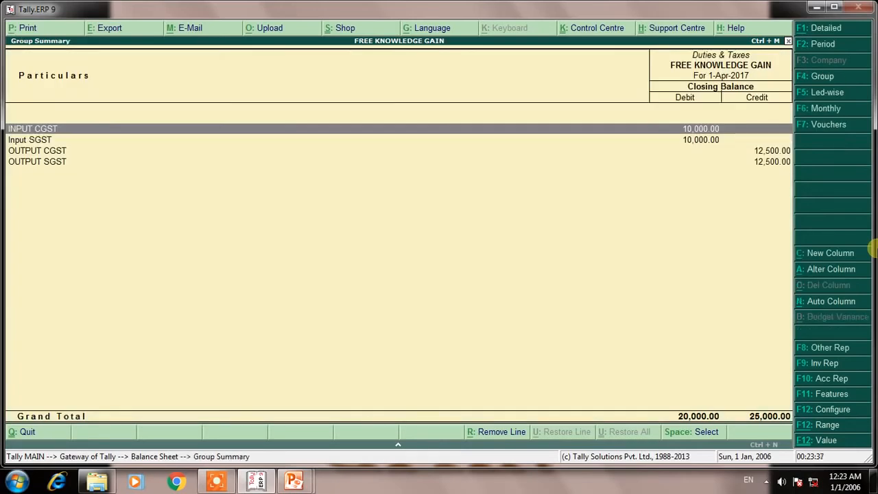
key(Down)
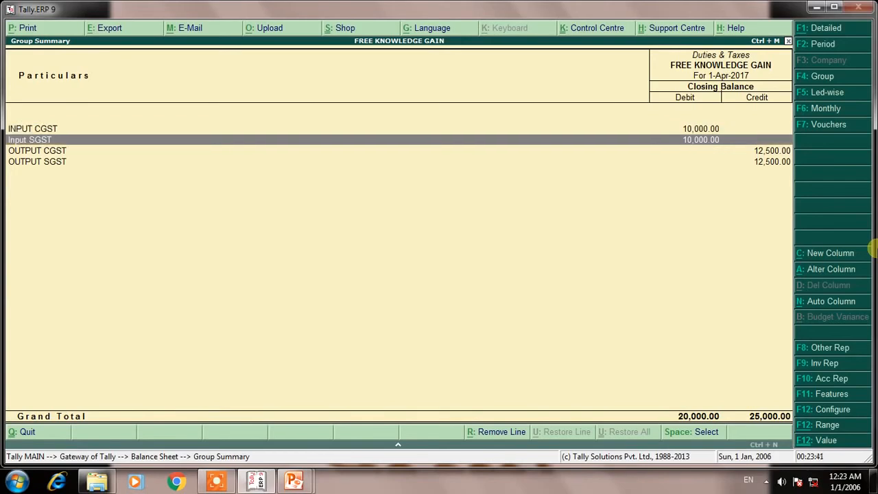
key(Down)
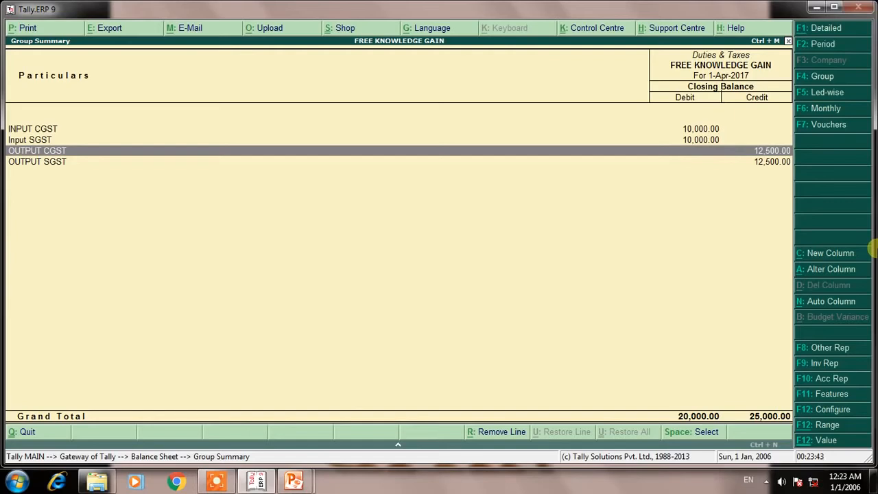
key(Down)
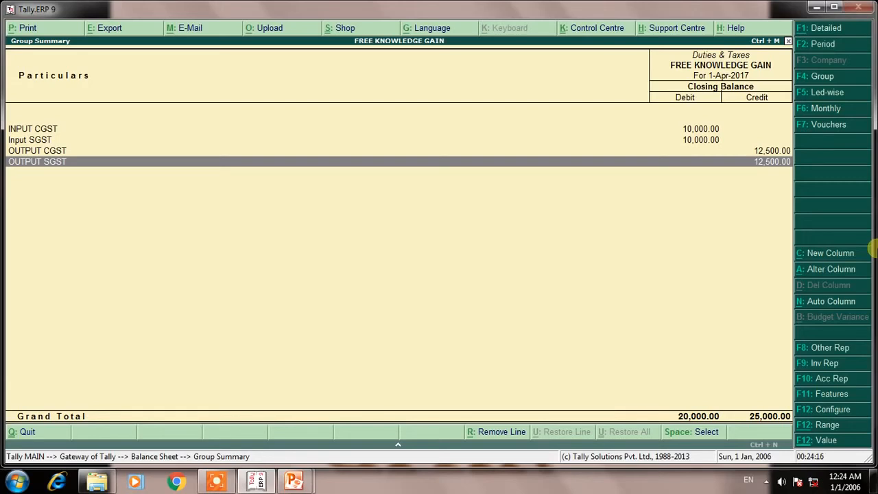
key(Escape)
key(Escape)
key(Escape)
key(Escape)
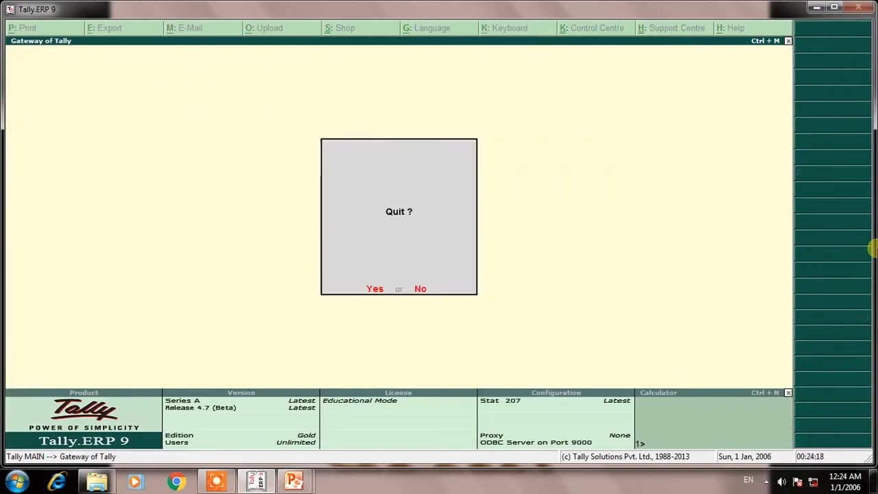
Step: Start a payment voucher and debit OUTPUT SGST with 12,500
key(v)
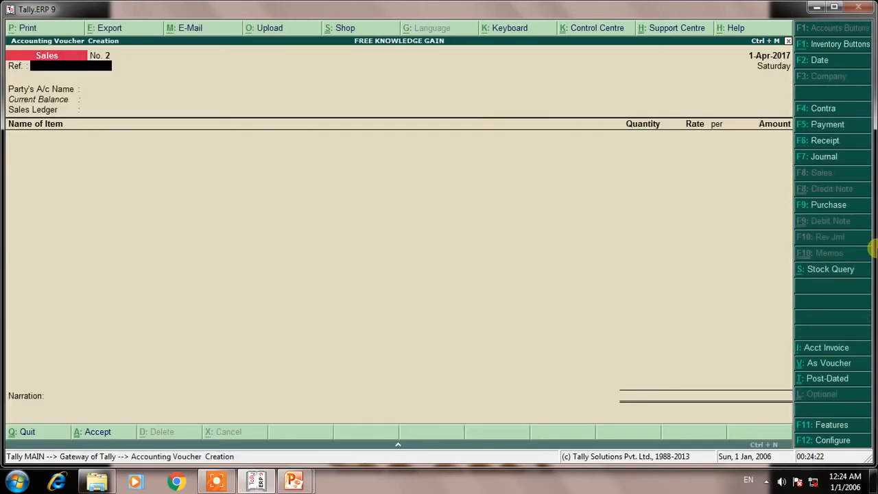
key(F7)
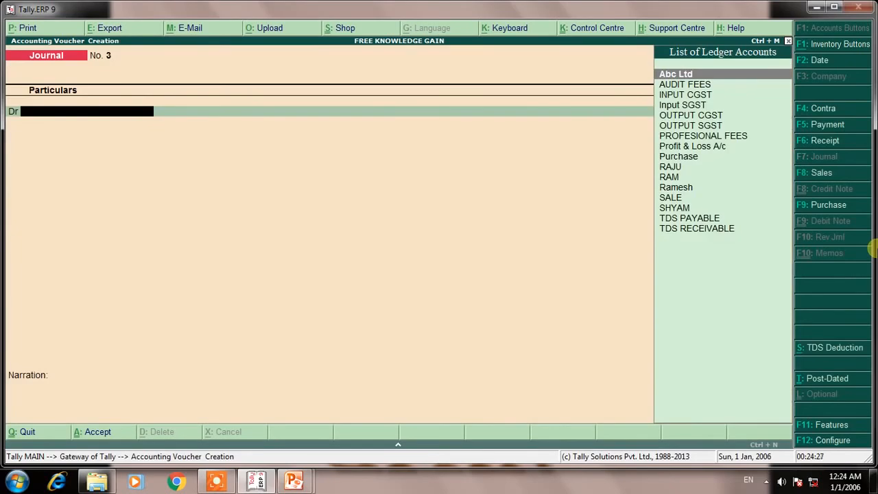
key(F5)
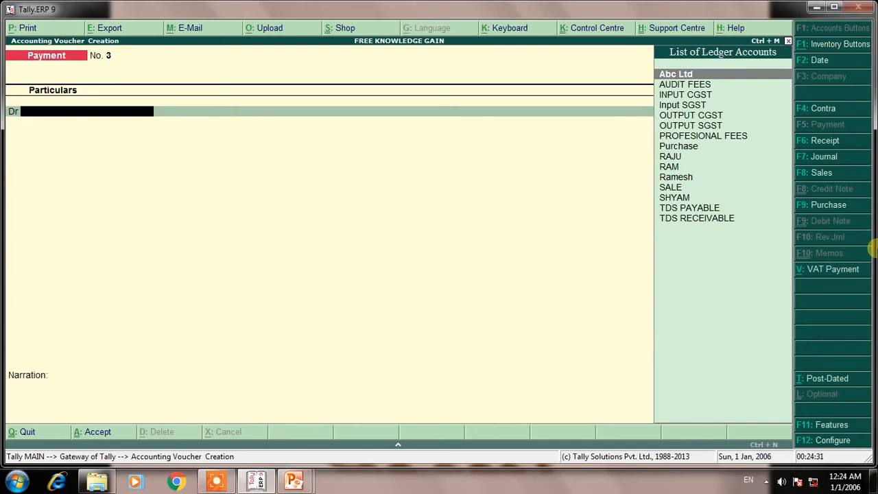
text(OUT)
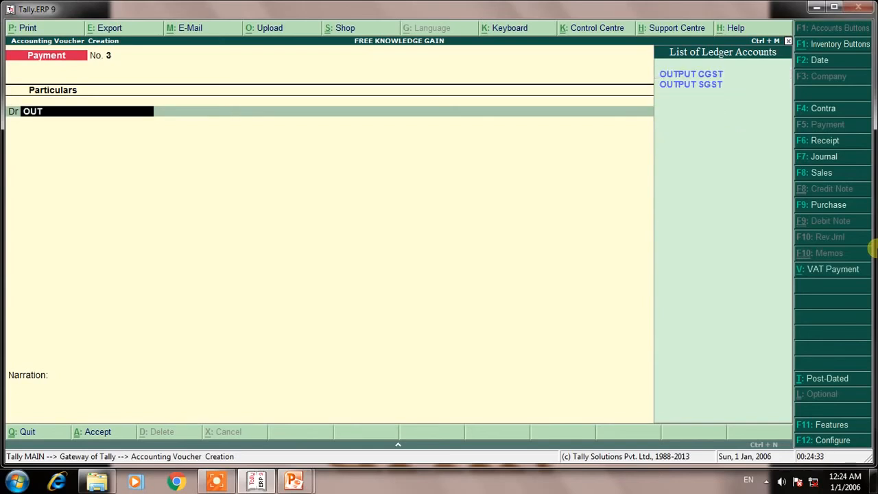
key(Down)
key(Return)
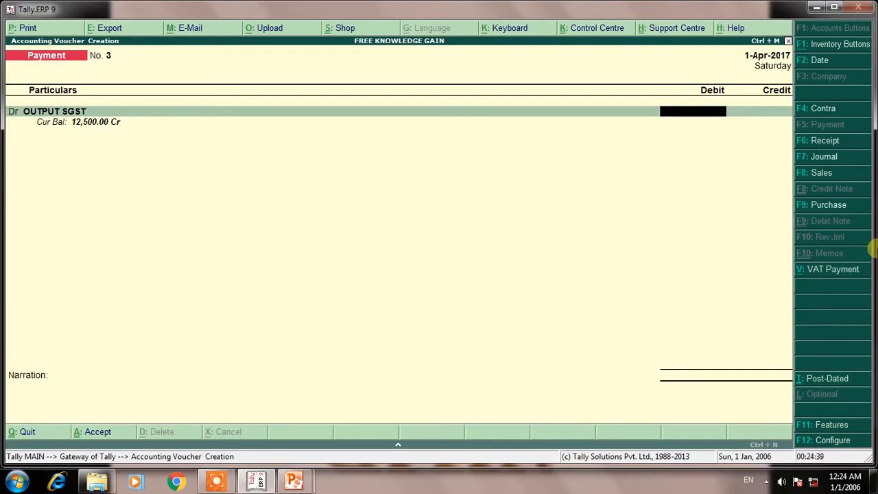
text(125000)
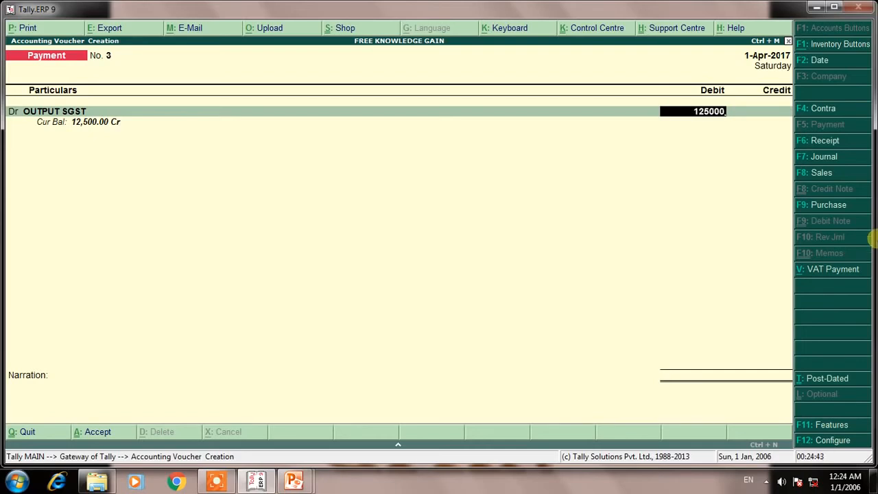
key(BackSpace)
key(Return)
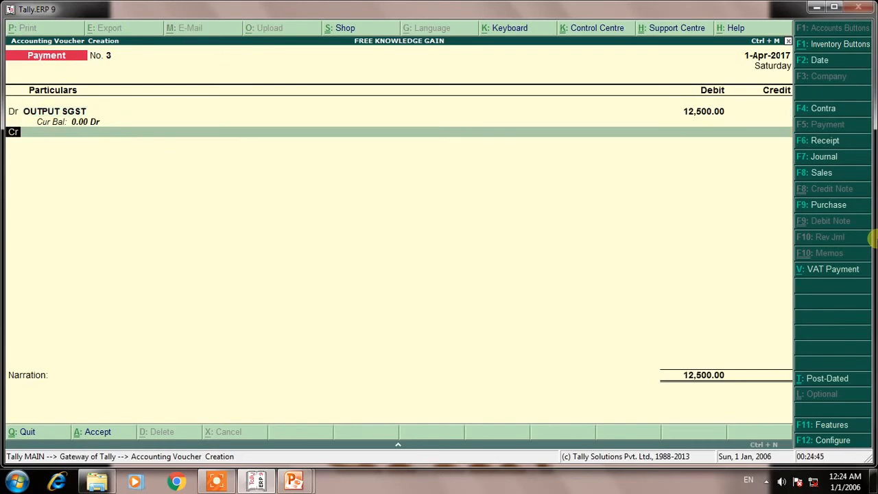
Step: Add a second debit line to the payment voucher for OUTPUT CGST with 12,500
text(d)
key(Return)
text(OUT)
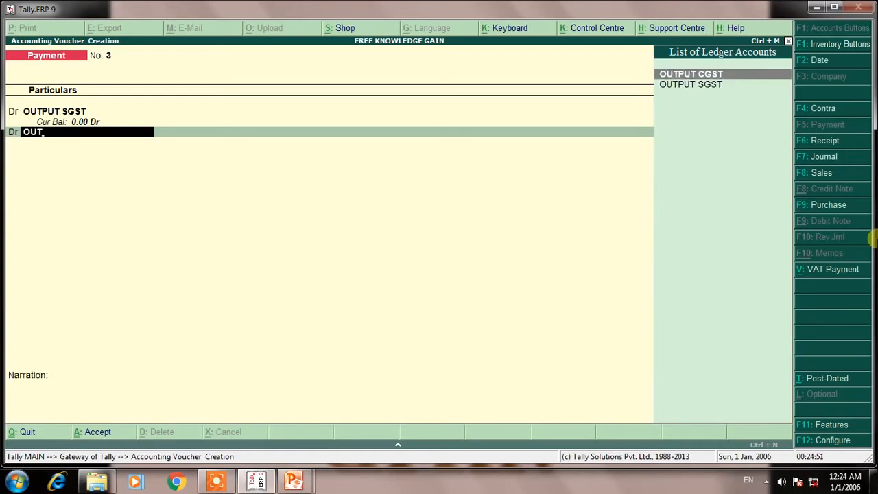
key(Return)
text(125)
text(00)
key(Return)
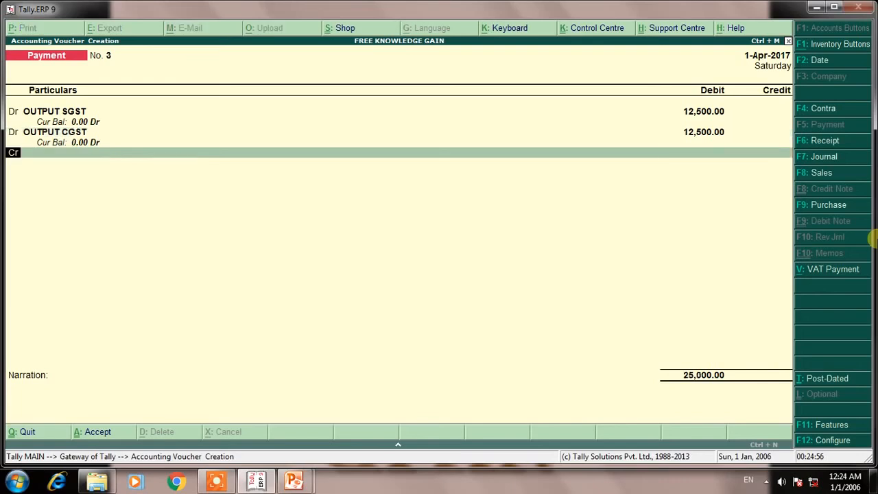
Step: Credit the Input SGST ledger with 10,000 in the payment voucher
key(Return)
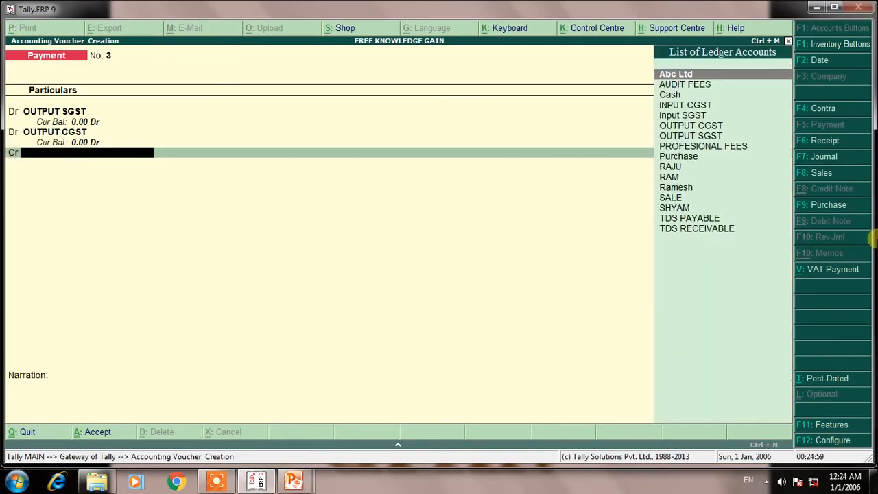
text(INP)
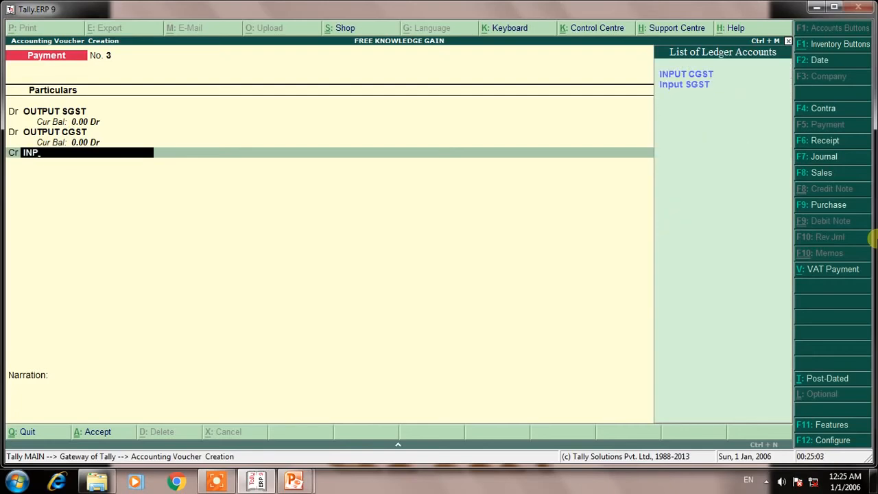
key(Down)
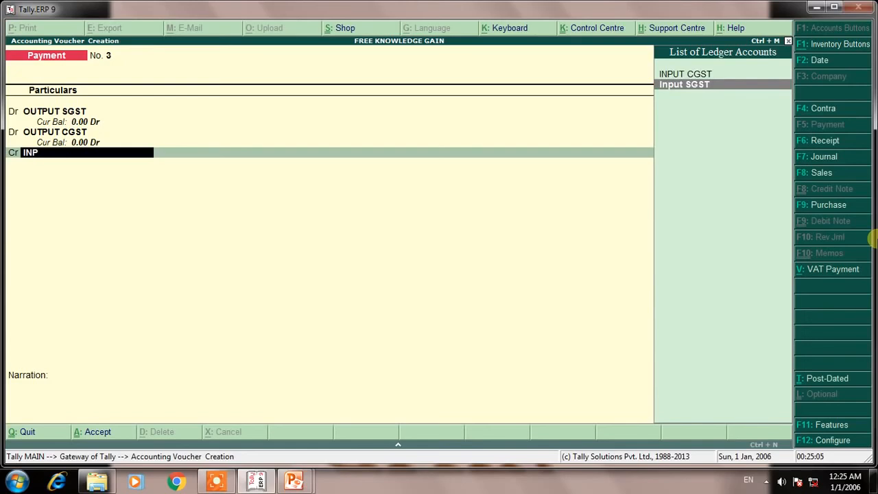
key(Return)
text(10000)
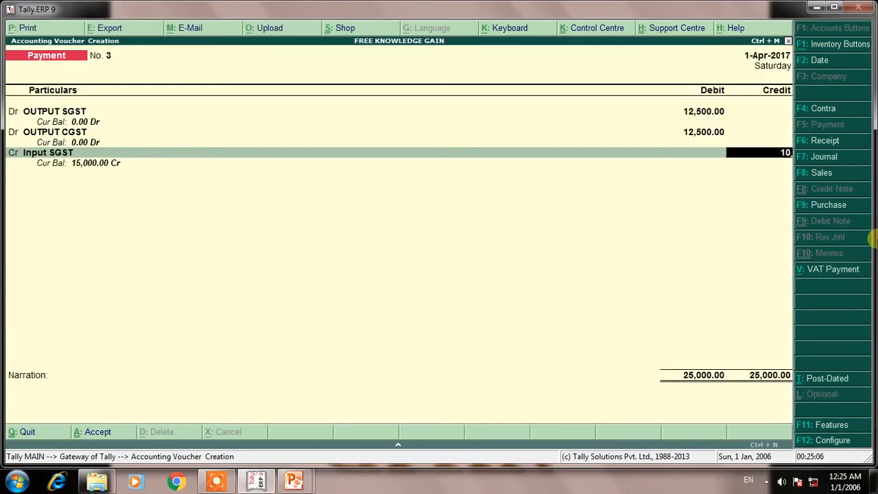
key(Return)
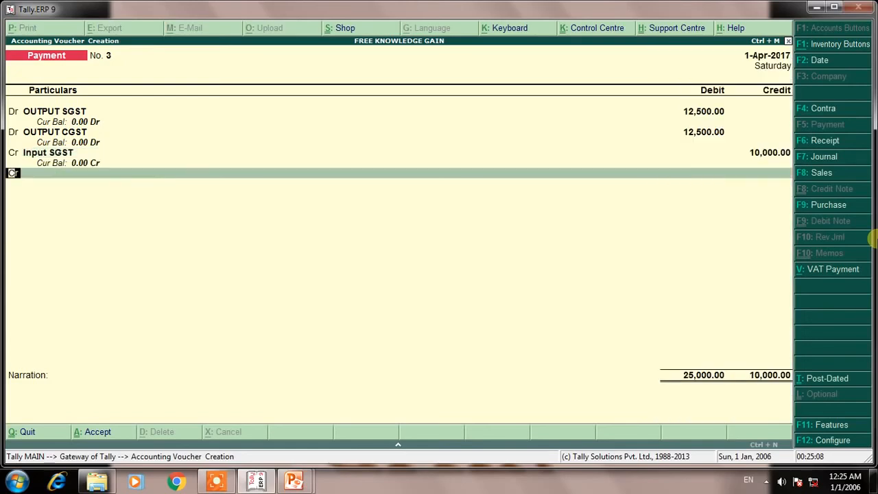
Step: Credit the INPUT CGST ledger with 10,000 in the payment voucher
key(Return)
text(INPU)
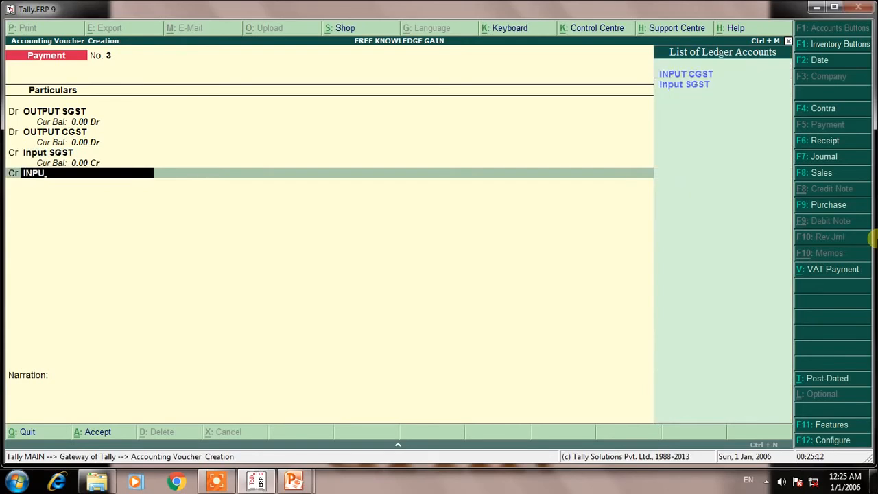
key(Return)
text(10000)
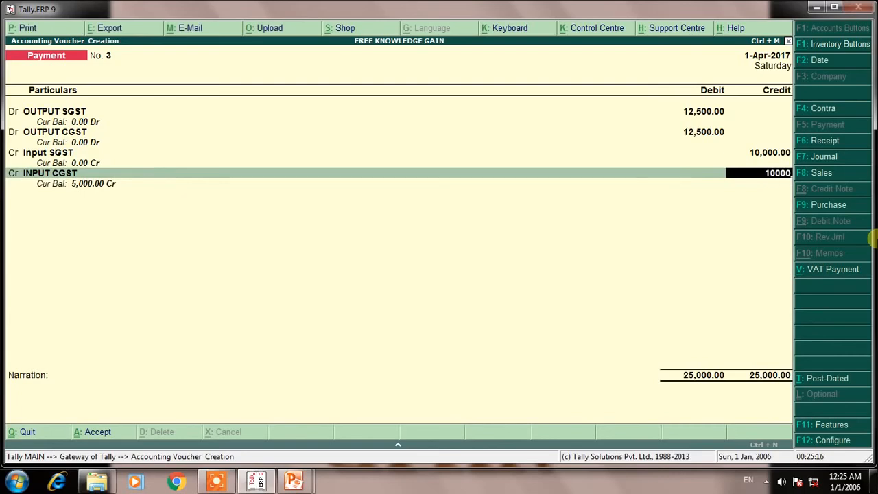
key(Return)
Step: Create a BANK ledger under Bank Accounts for the next credit line, keeping the default reconciliation date and banking settings
key(Return)
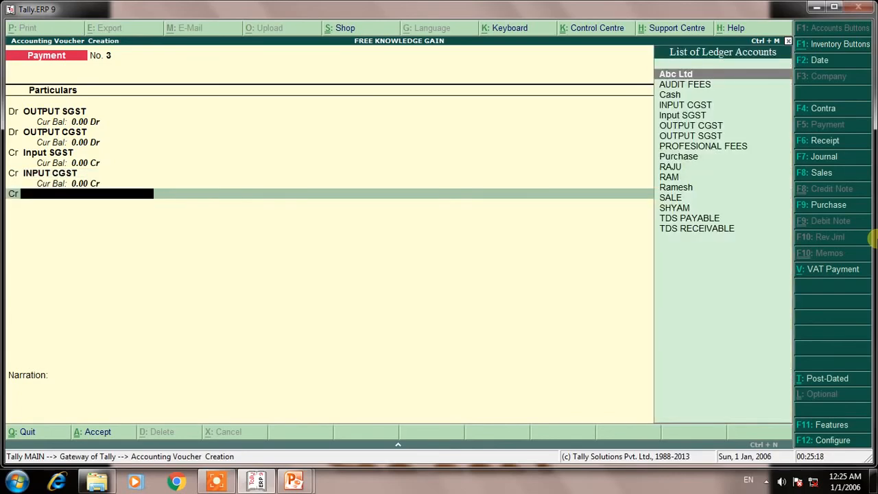
key(alt+c)
text(BA)
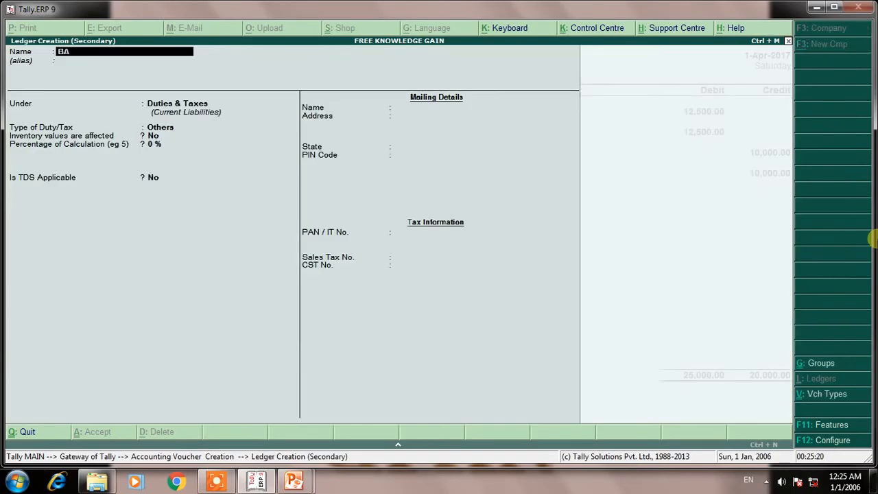
text(NK)
key(Return)
key(Return)
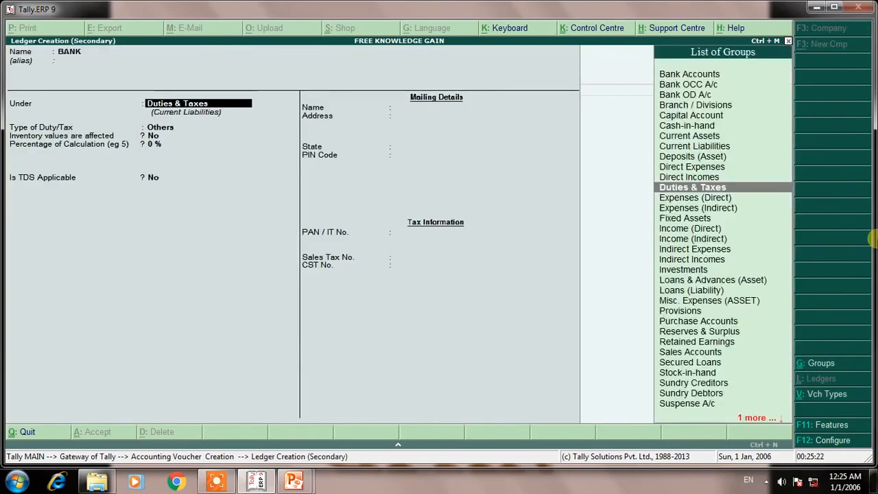
text(BANK)
key(Return)
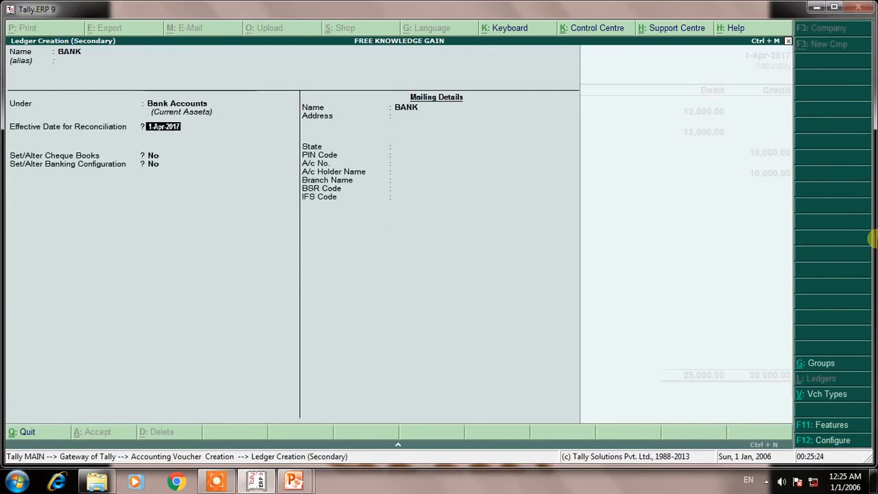
key(ctrl+a)
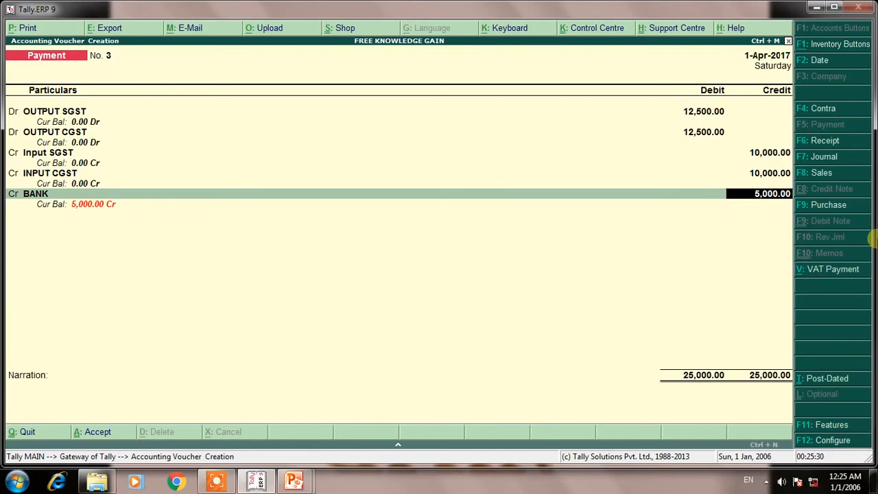
Step: Credit BANK with the remaining 5,000 and accept its bank allocation with Cheque as the transaction type
key(Return)
key(Return)
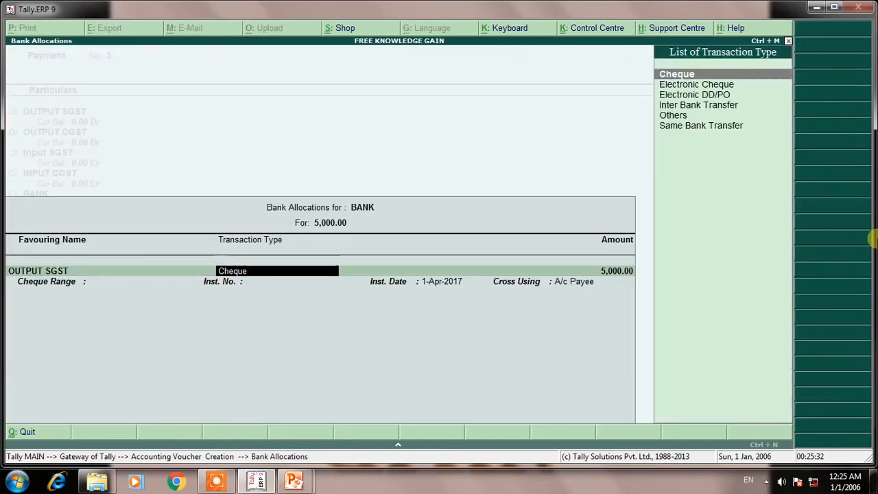
key(ctrl+a)
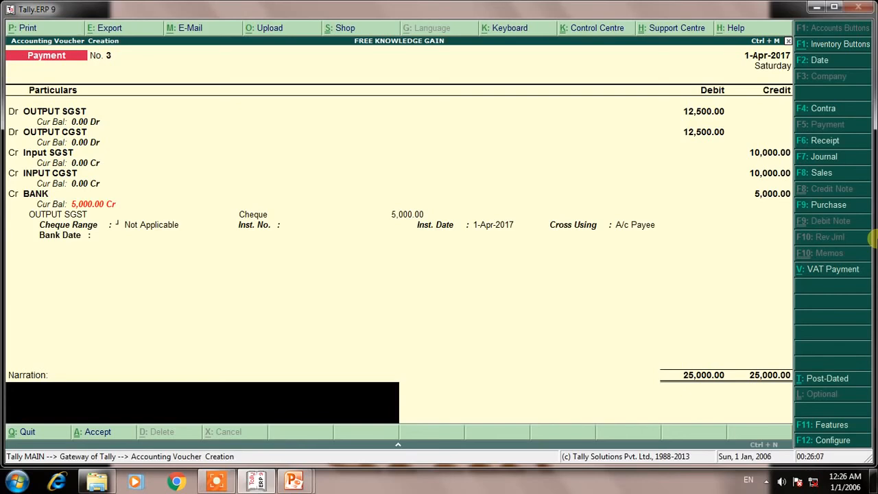
Step: Accept the payment voucher with an empty narration and leave voucher entry for the Gateway of Tally
key(Return)
key(Return)
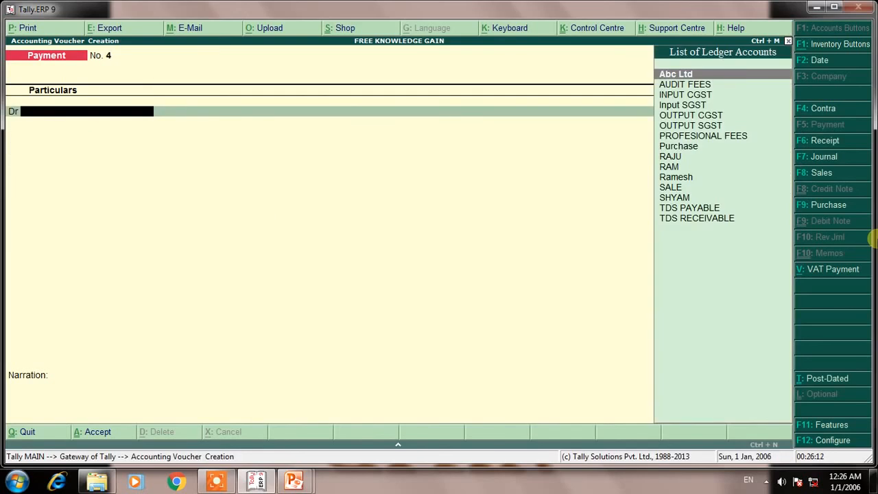
key(Escape)
key(Return)
key(Escape)
key(Escape)
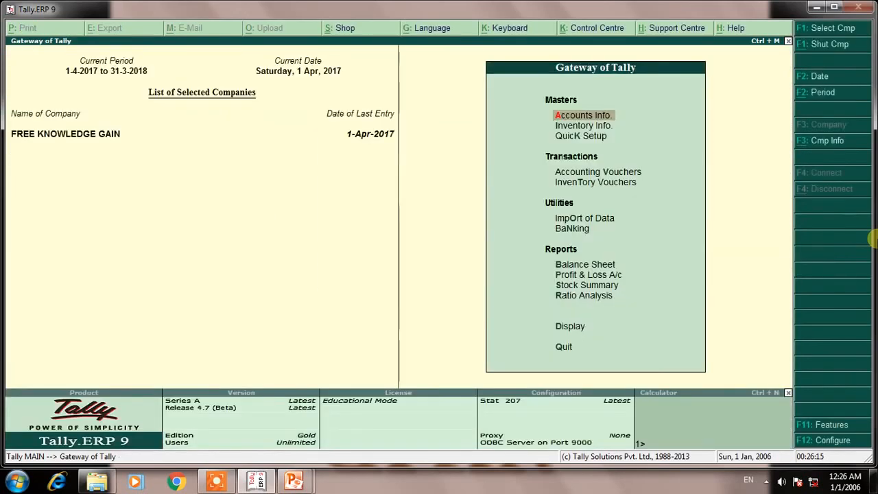